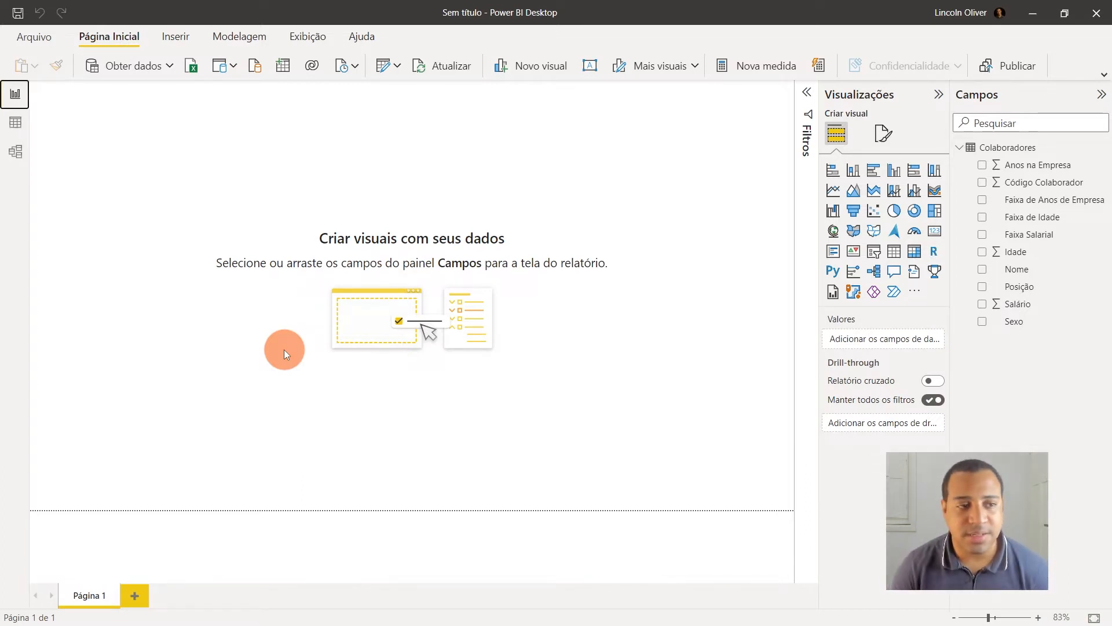
# Step: Examine the Posição column in the Colaboradores table's data, and return to the report canvas
pyautogui.click(15, 122)
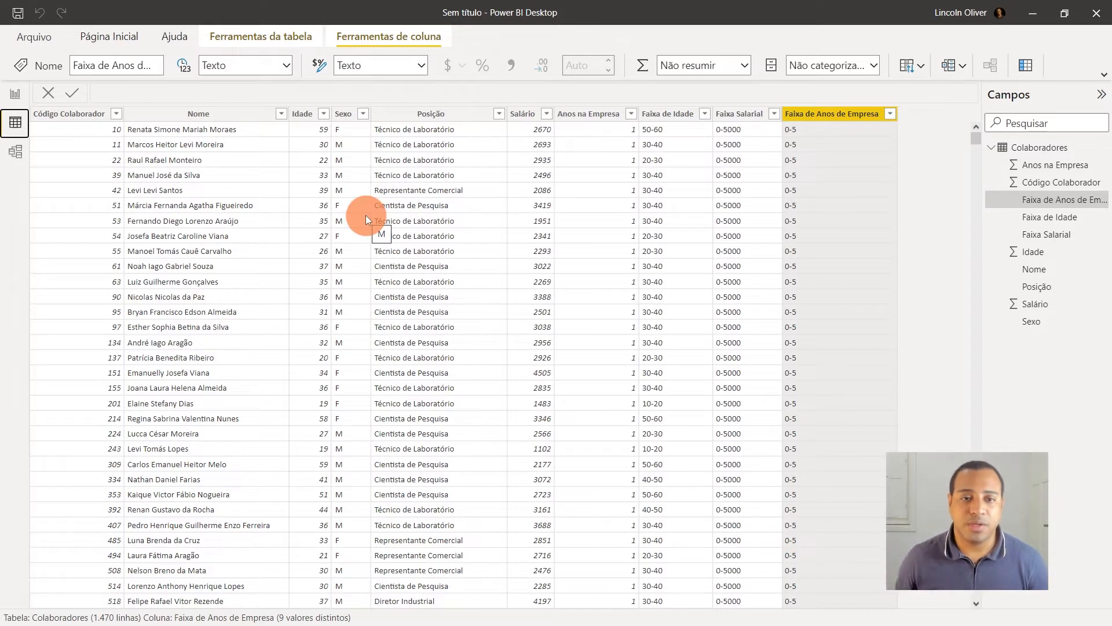
pyautogui.click(457, 115)
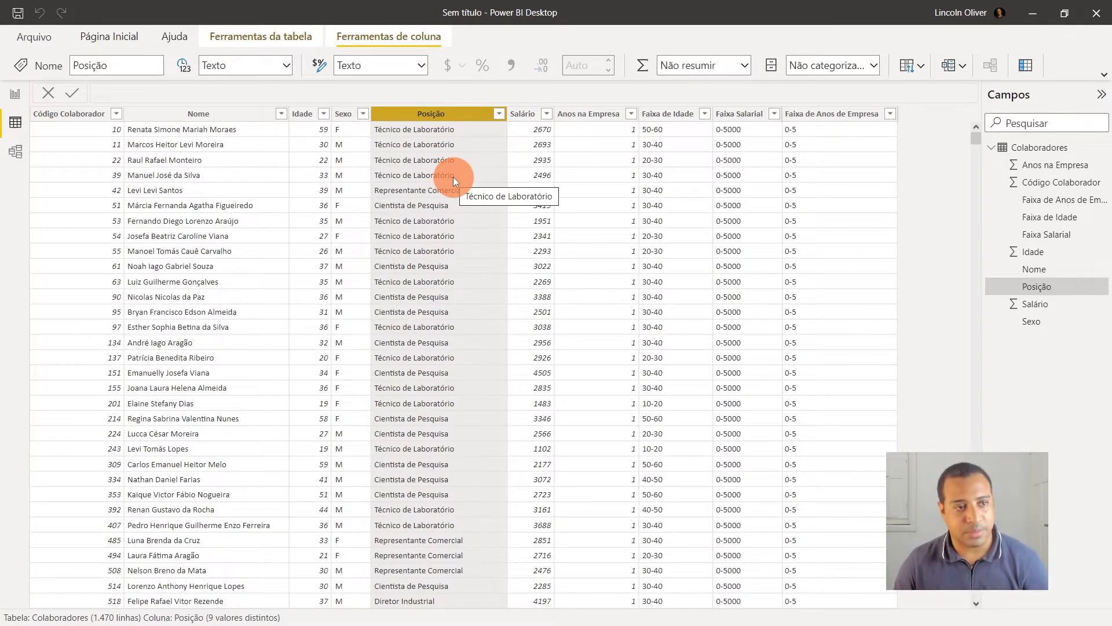
pyautogui.click(15, 94)
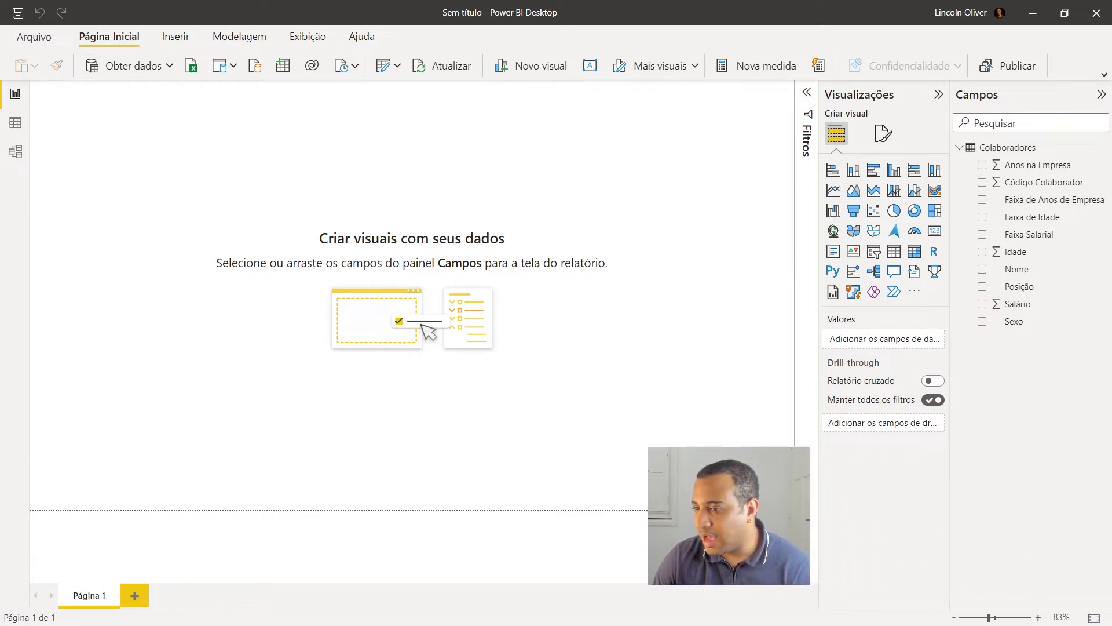
# Step: Start creating a new group based on the Posição field
pyautogui.rightClick(1081, 272)
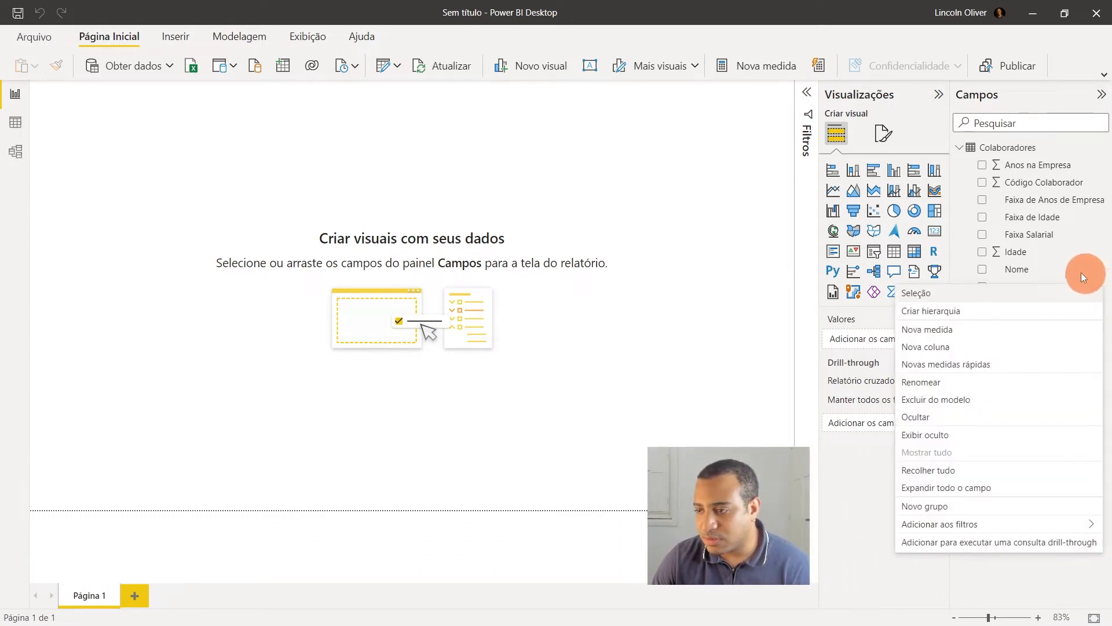
pyautogui.click(1000, 507)
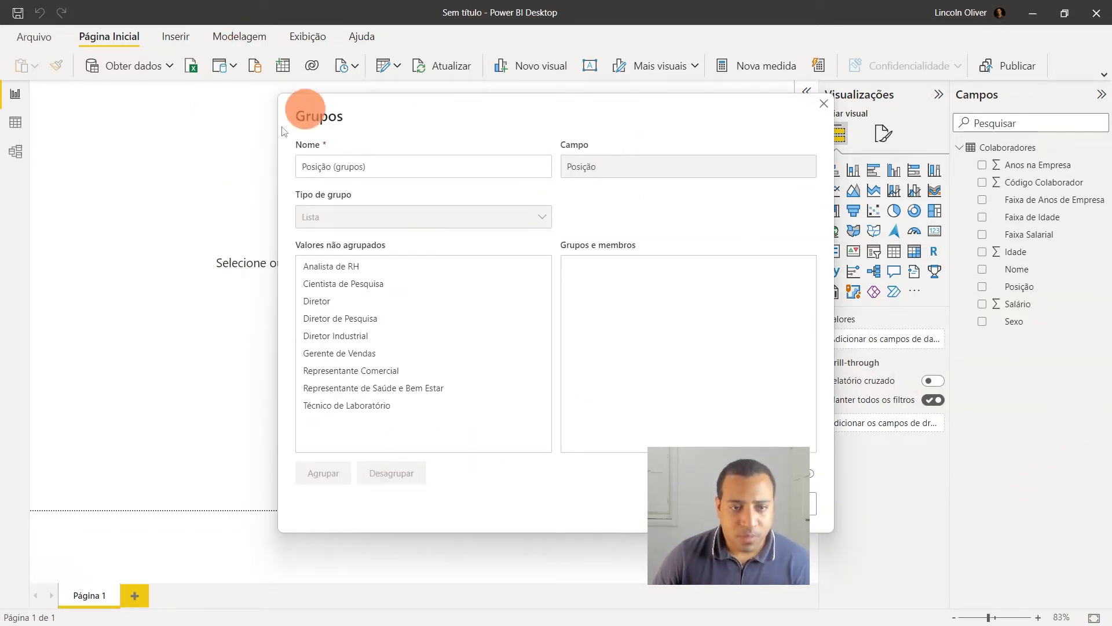
pyautogui.click(352, 168)
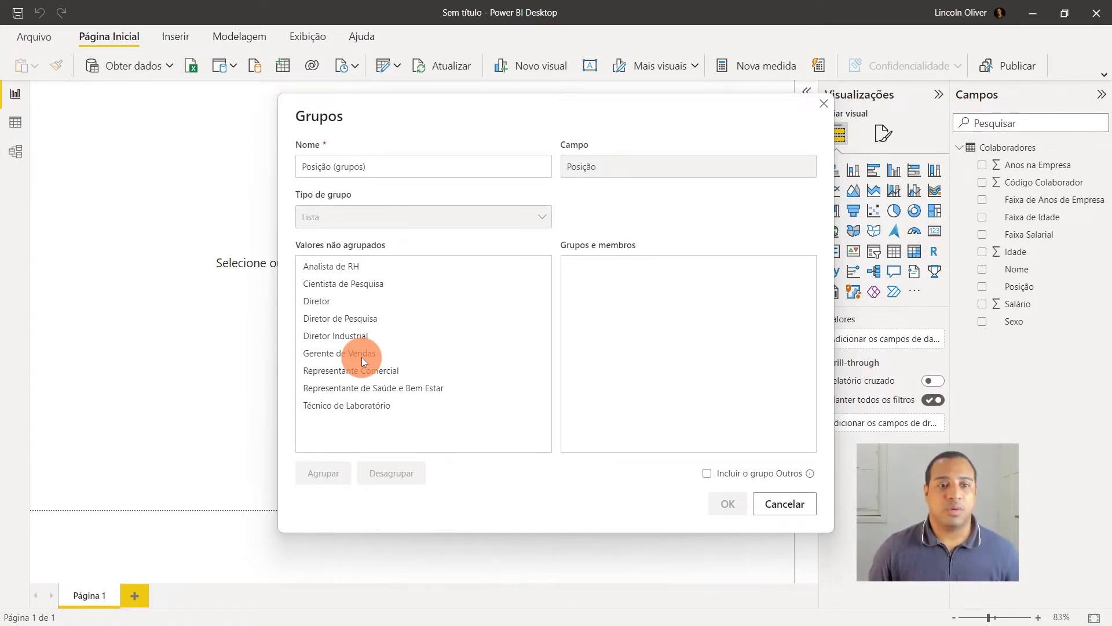
pyautogui.moveTo(362, 267); pyautogui.dragTo(378, 335)
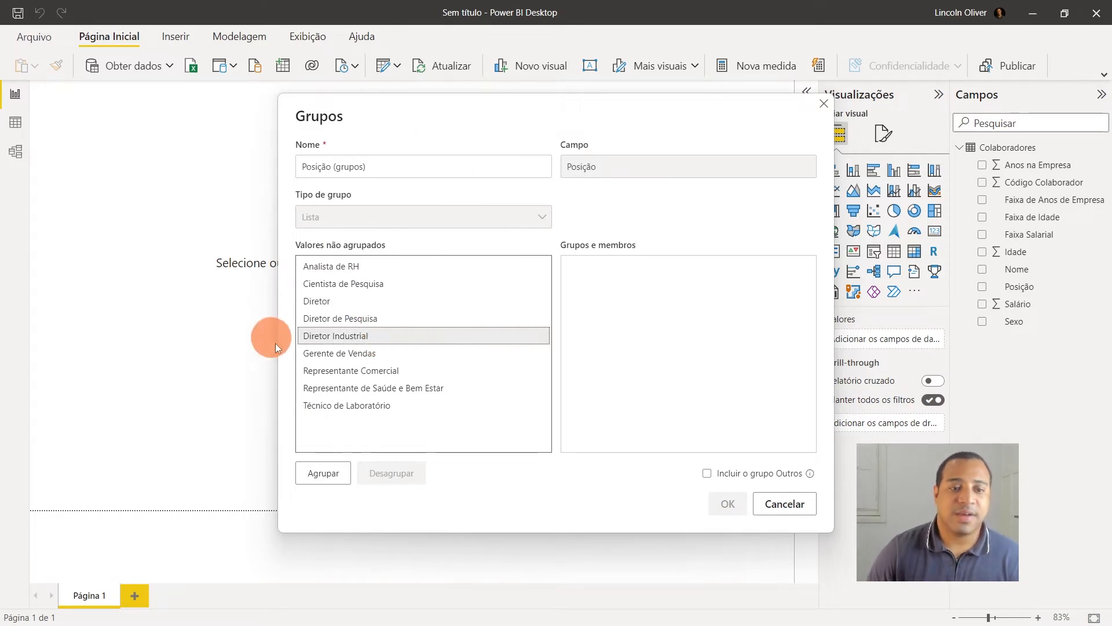
pyautogui.click(382, 306)
pyautogui.click(370, 323)
pyautogui.click(345, 331)
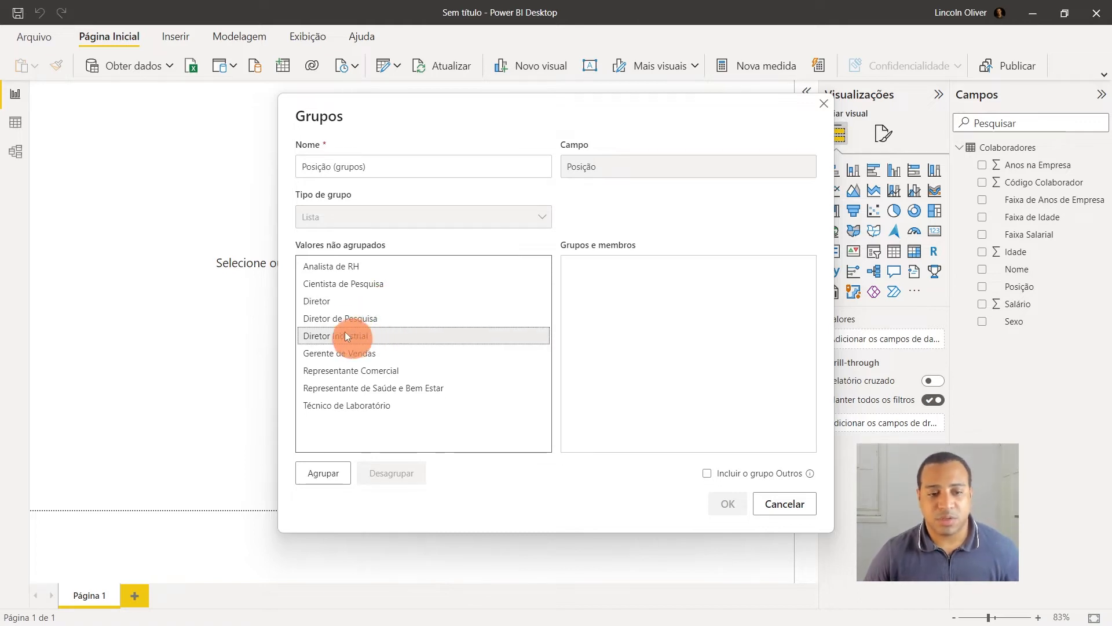
pyautogui.click(360, 303)
pyautogui.click(398, 321)
pyautogui.click(397, 336)
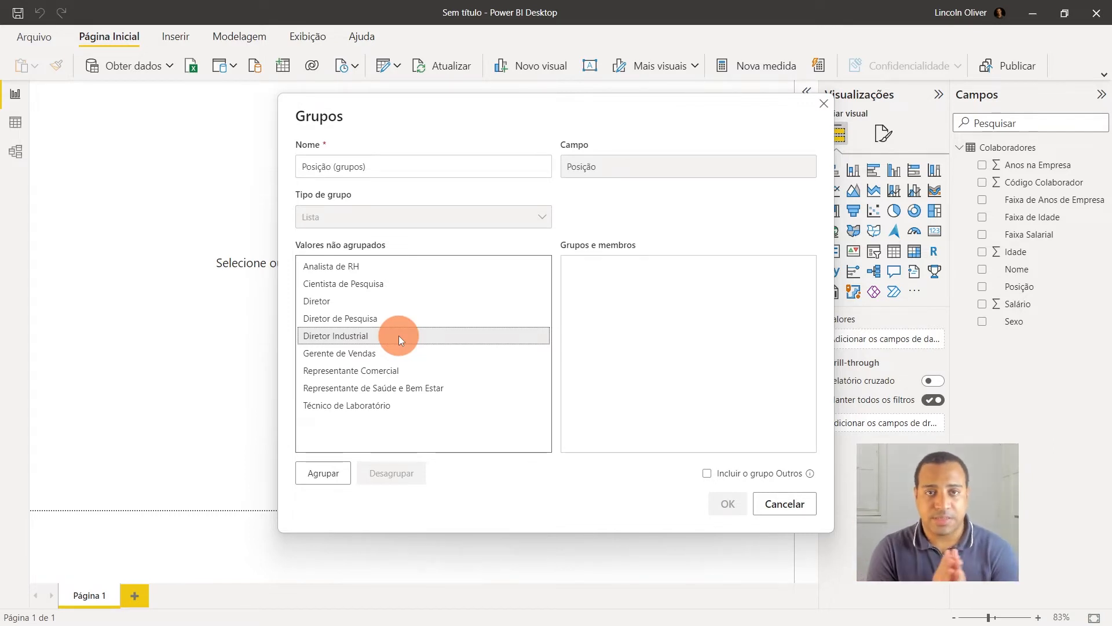
# Step: Group the values Diretor, Diretor de Pesquisa and Diretor Industrial together
pyautogui.click(355, 301)
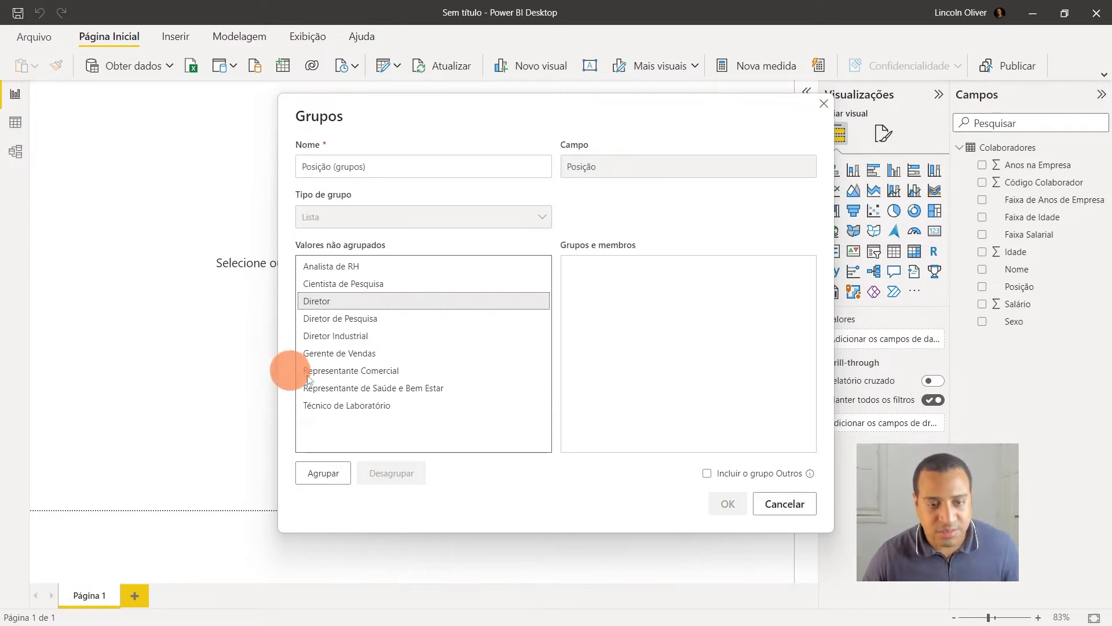
pyautogui.keyDown('ctrl'); pyautogui.click(322, 318); pyautogui.keyUp('ctrl')
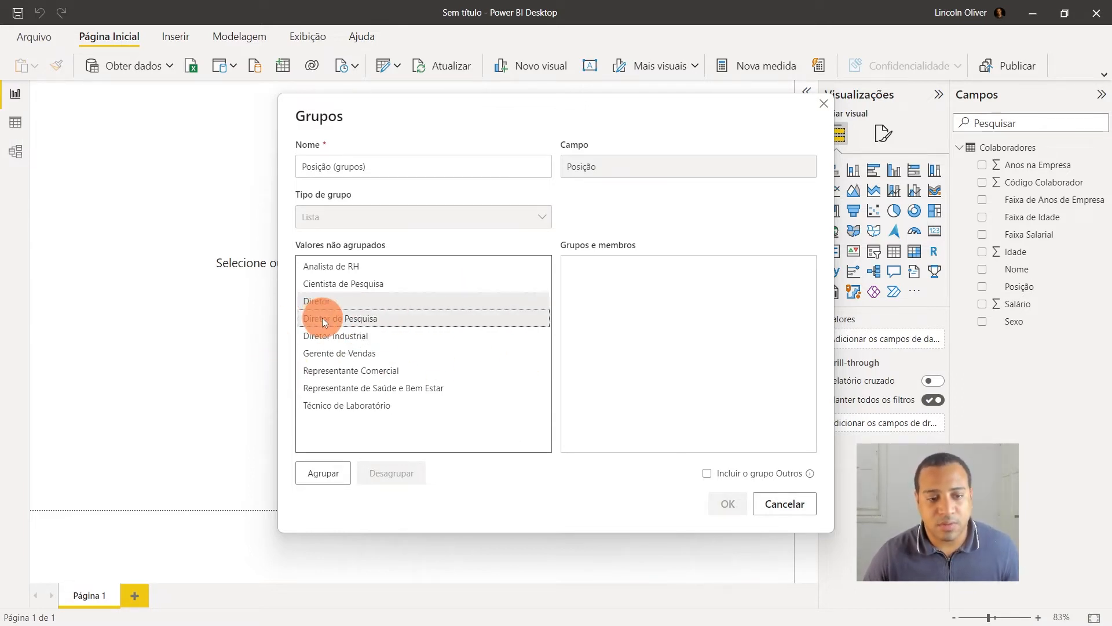
pyautogui.keyDown('ctrl'); pyautogui.click(384, 336); pyautogui.keyUp('ctrl')
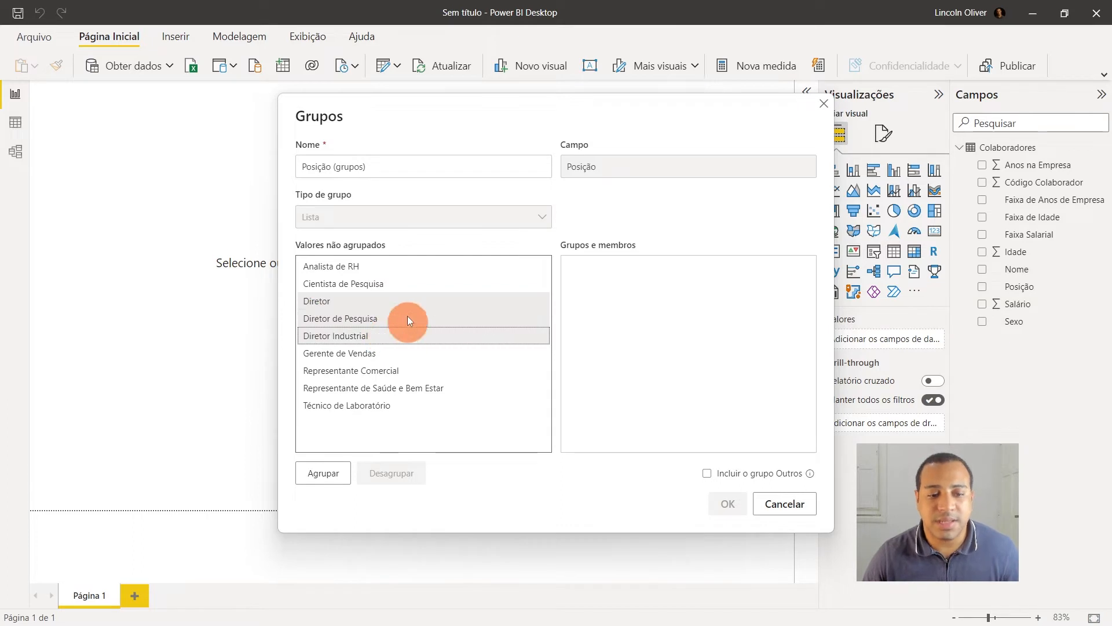
pyautogui.click(327, 471)
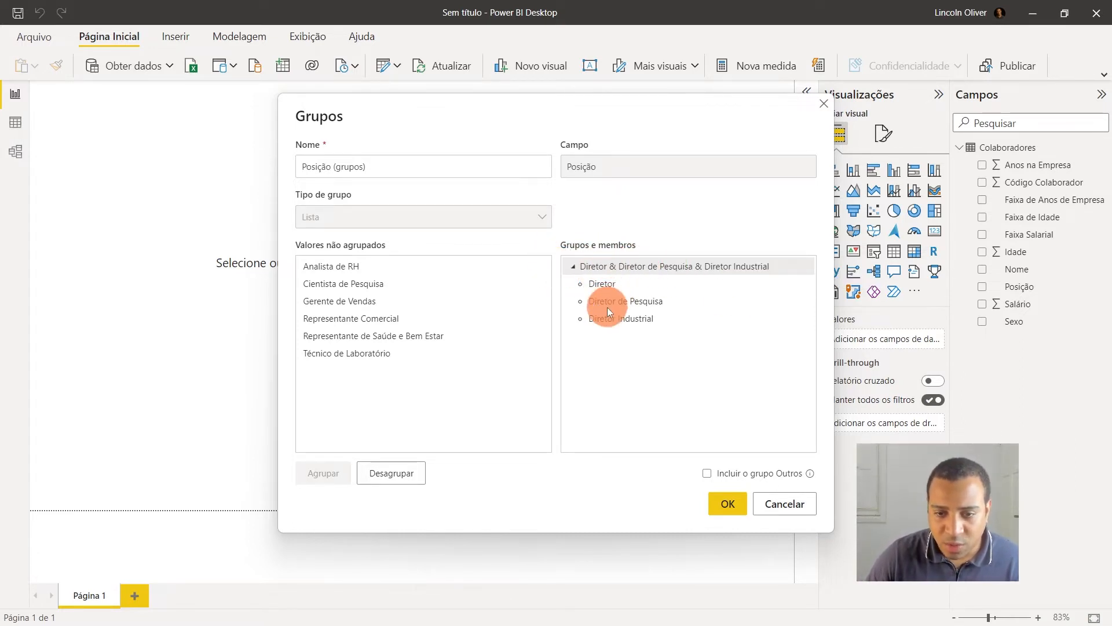
# Step: Rename the group containing the three director positions as "Equipe de Direção"
pyautogui.doubleClick(607, 267)
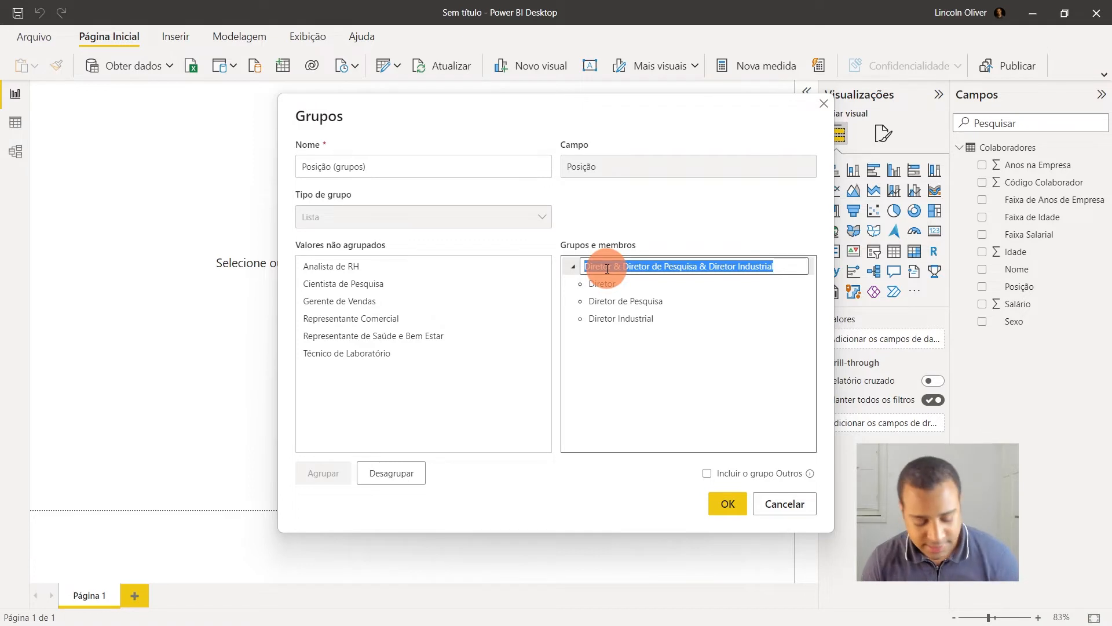
pyautogui.write('Equip')
pyautogui.write('e de De')
pyautogui.write('re')
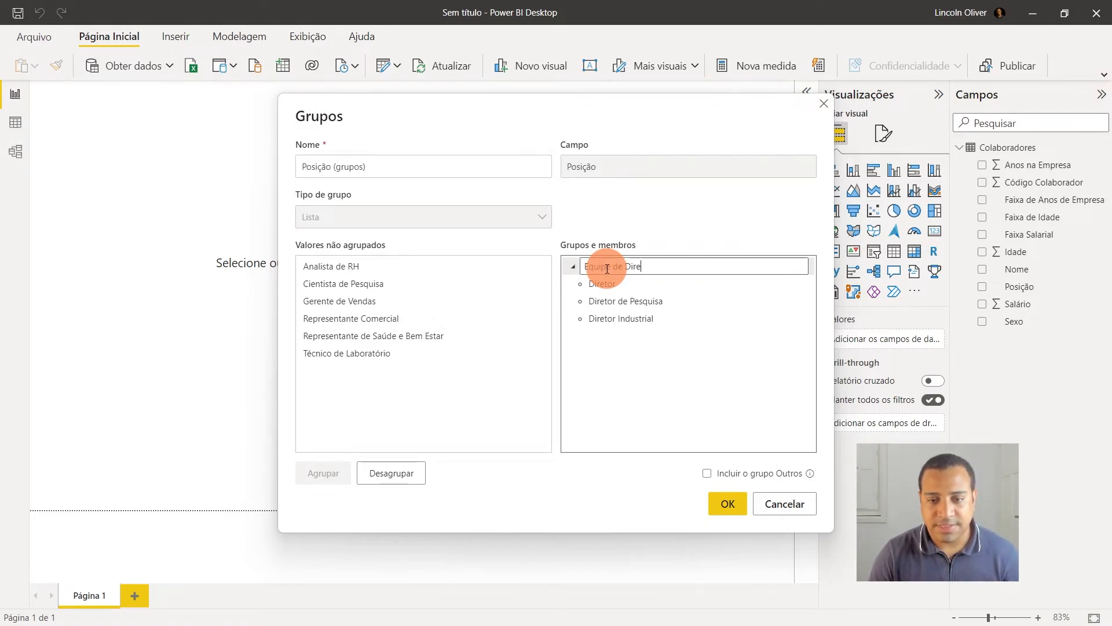
pyautogui.write('ção')
pyautogui.press('Return')
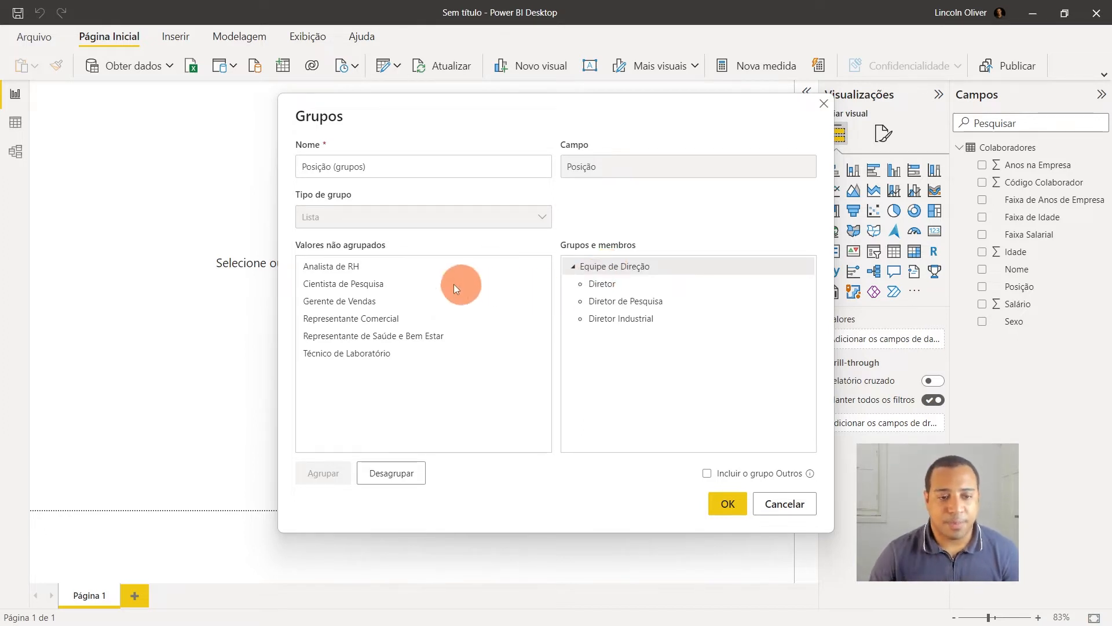
# Step: Group Gerente de Vendas with Representante Comercial and name the group "Comercial"
pyautogui.click(372, 304)
pyautogui.keyDown('ctrl'); pyautogui.click(362, 319); pyautogui.keyUp('ctrl')
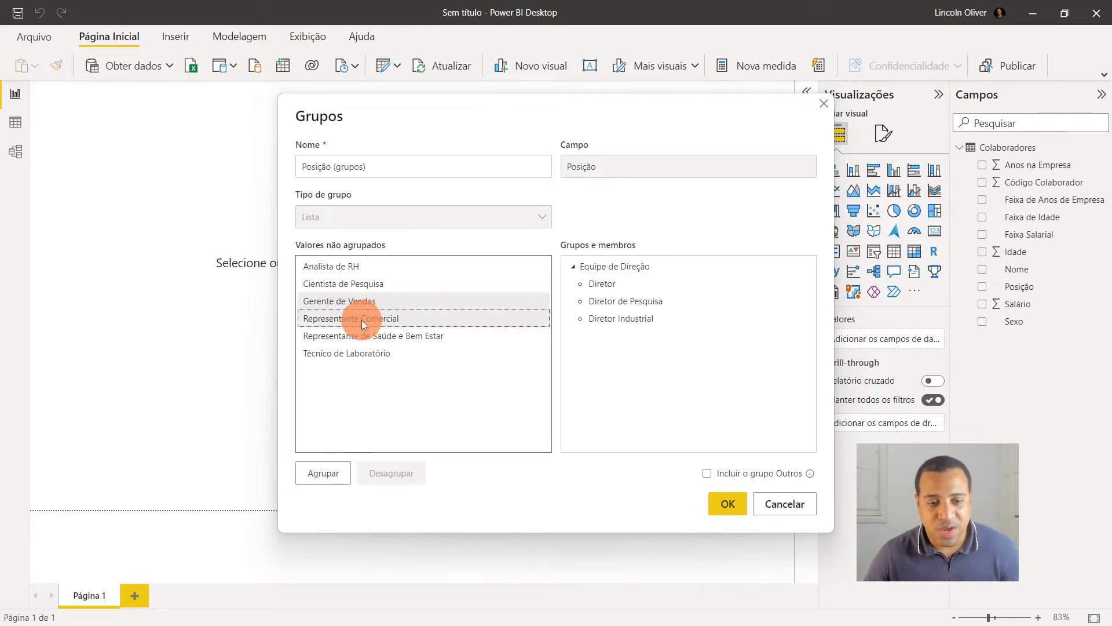
pyautogui.click(324, 474)
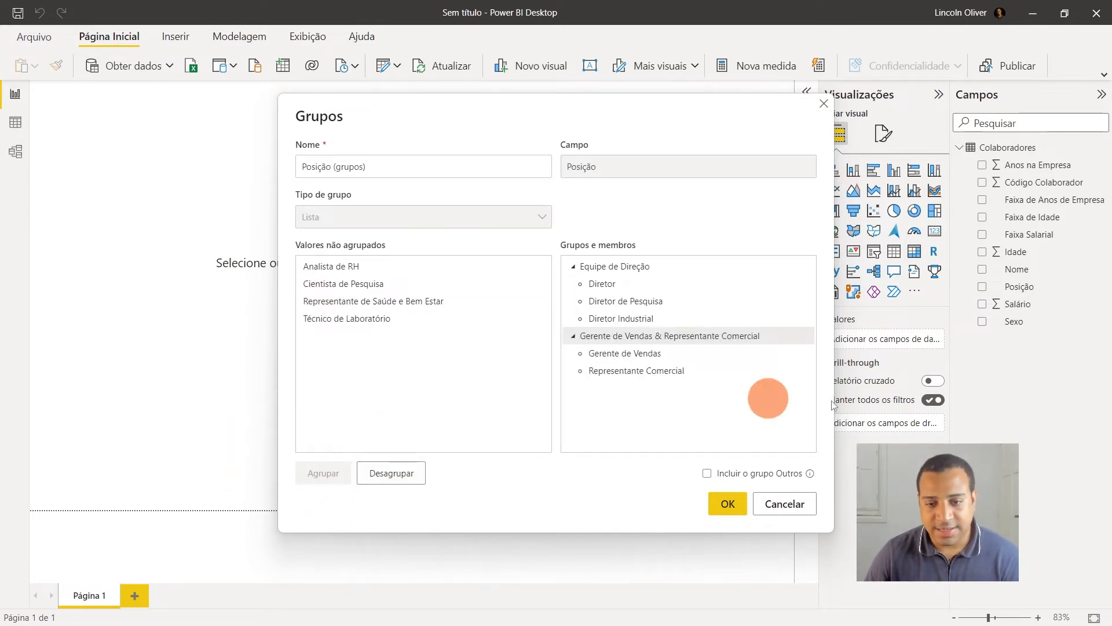
pyautogui.doubleClick(711, 336)
pyautogui.write('Comercial')
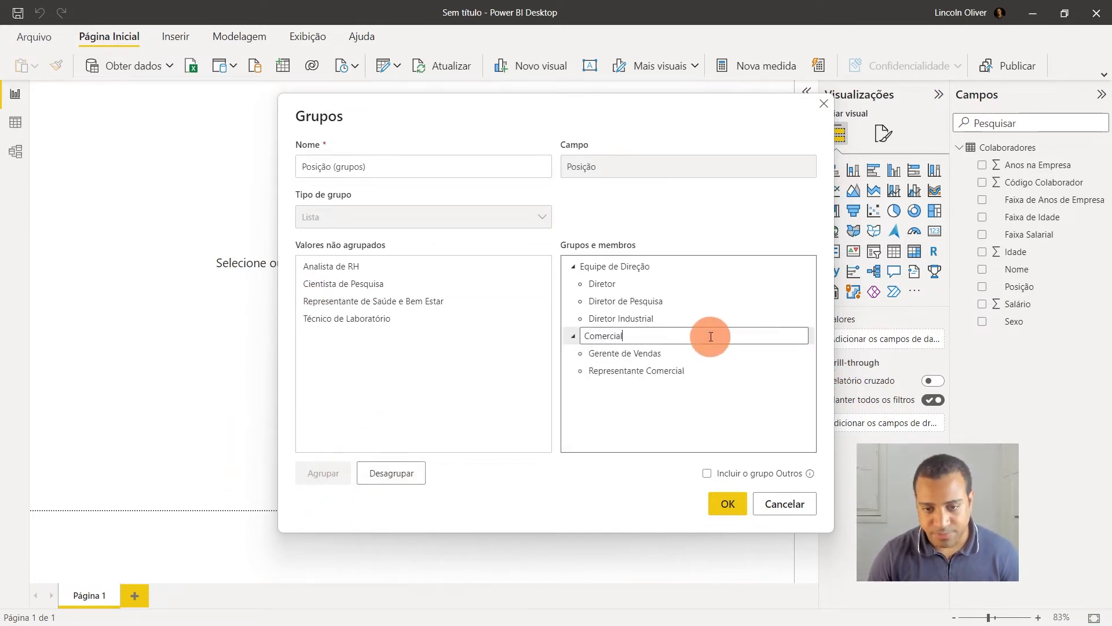
pyautogui.press('Return')
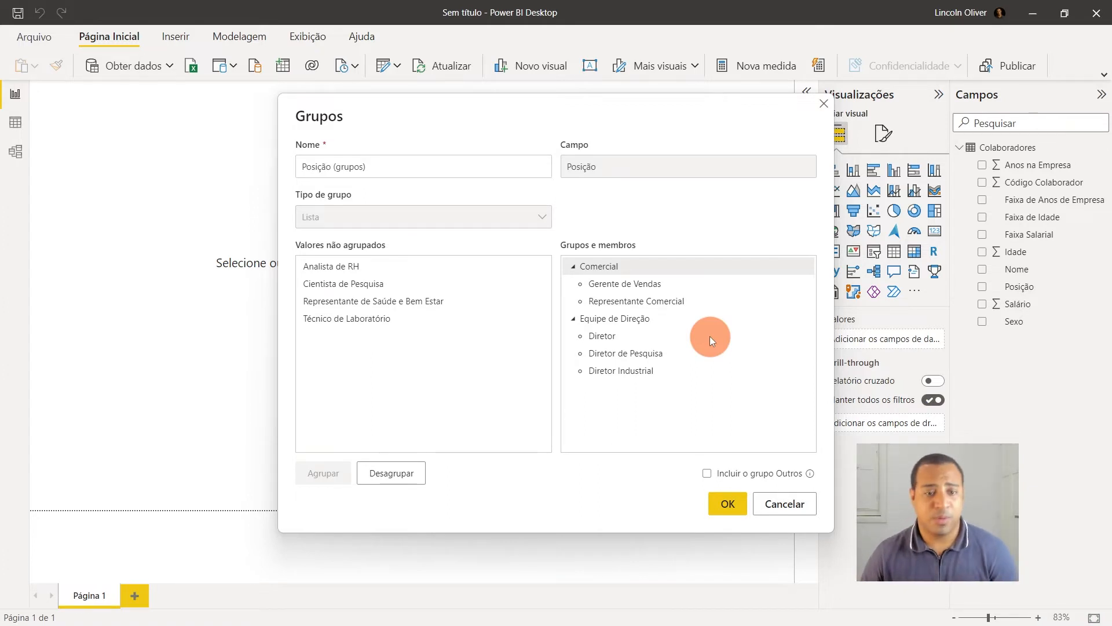
# Step: Group Cientista de Pesquisa with Técnico de Laboratório and name the group "Pesquisa e Desenvolvimento"
pyautogui.click(420, 318)
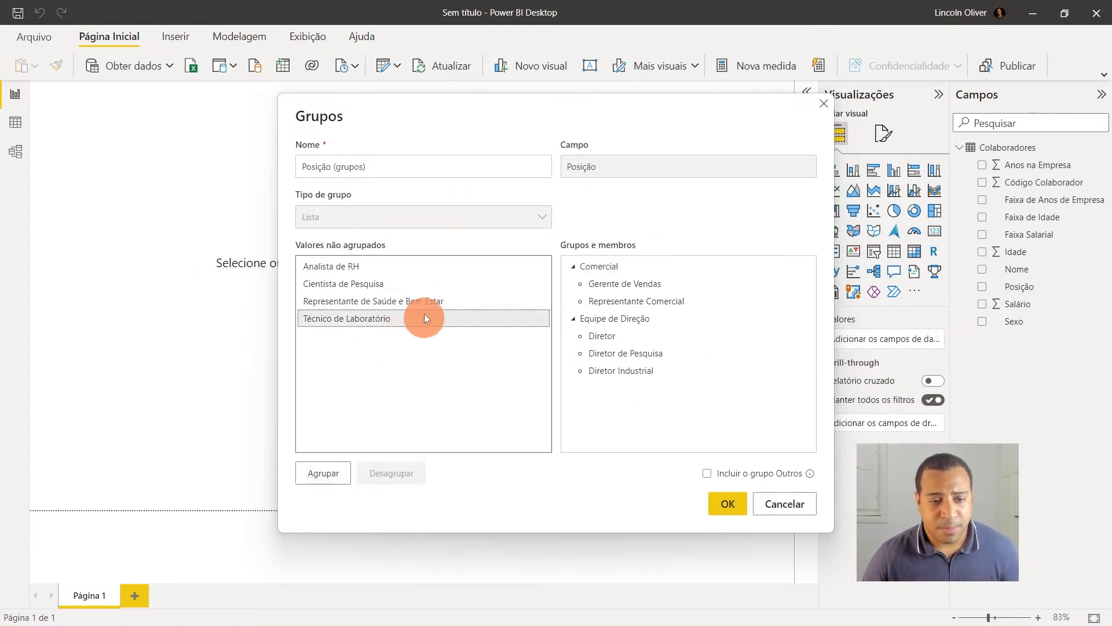
pyautogui.keyDown('ctrl'); pyautogui.click(419, 284); pyautogui.keyUp('ctrl')
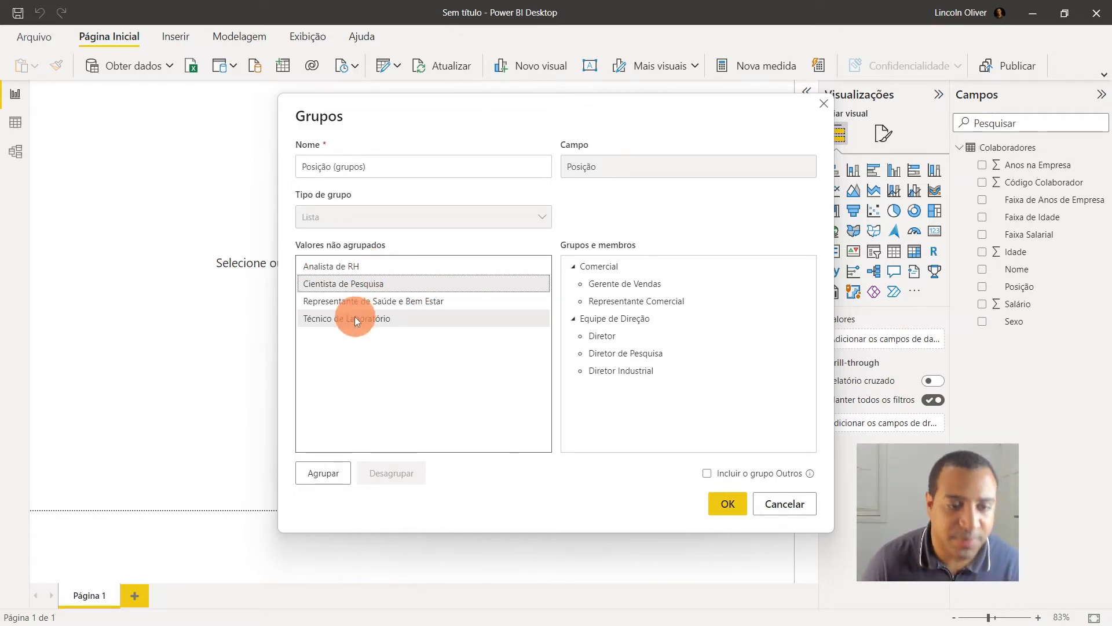
pyautogui.click(318, 473)
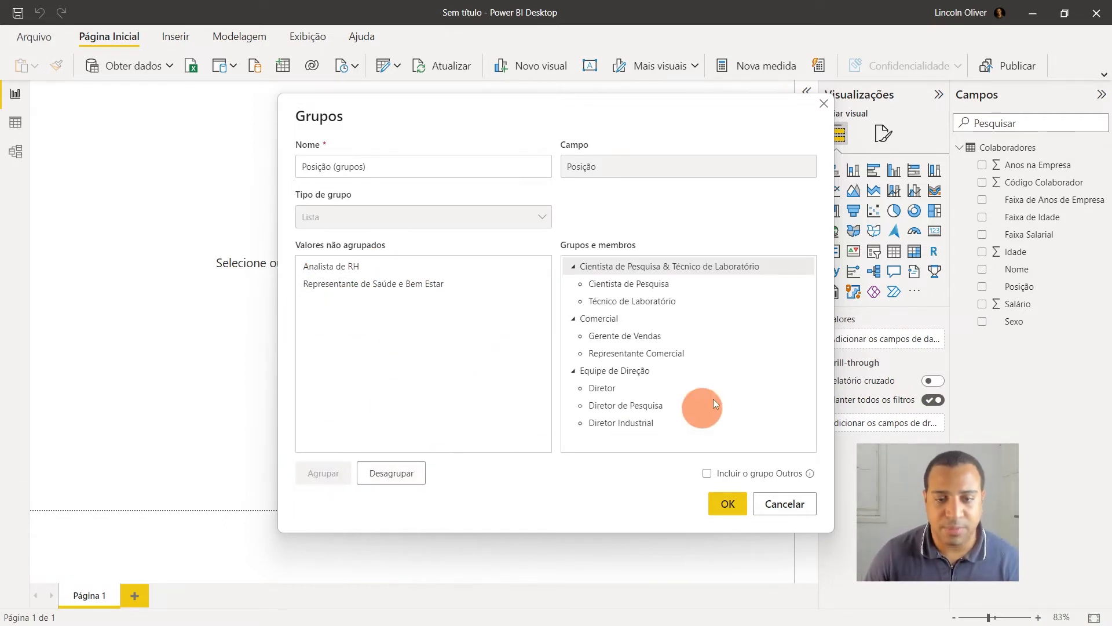
pyautogui.doubleClick(639, 265)
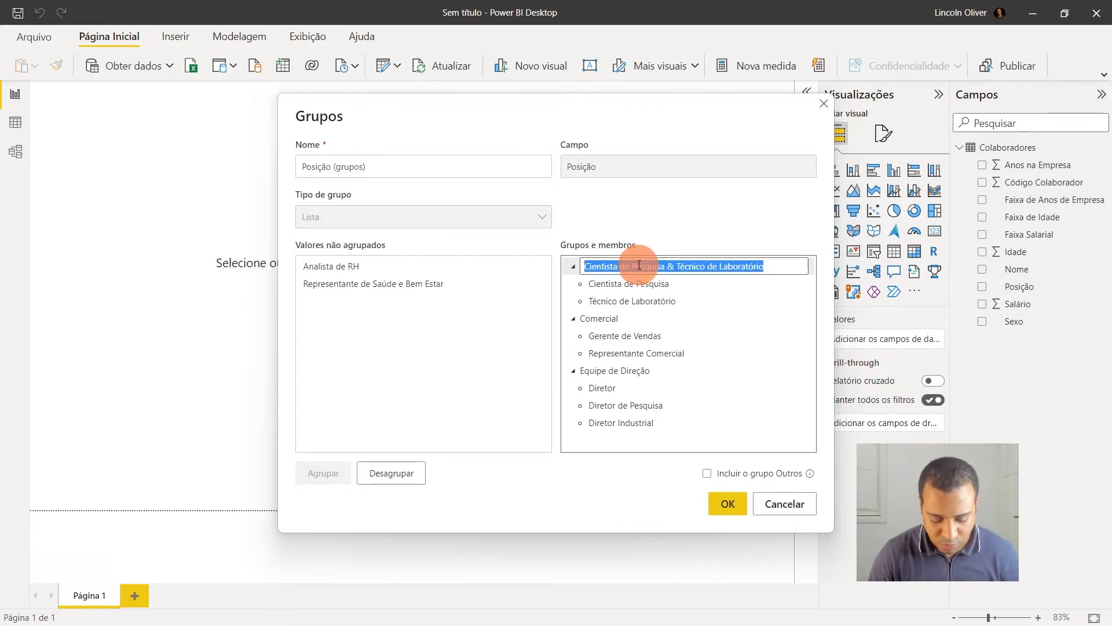
pyautogui.write('Pesquisa e Desenvolvimento')
pyautogui.press('Return')
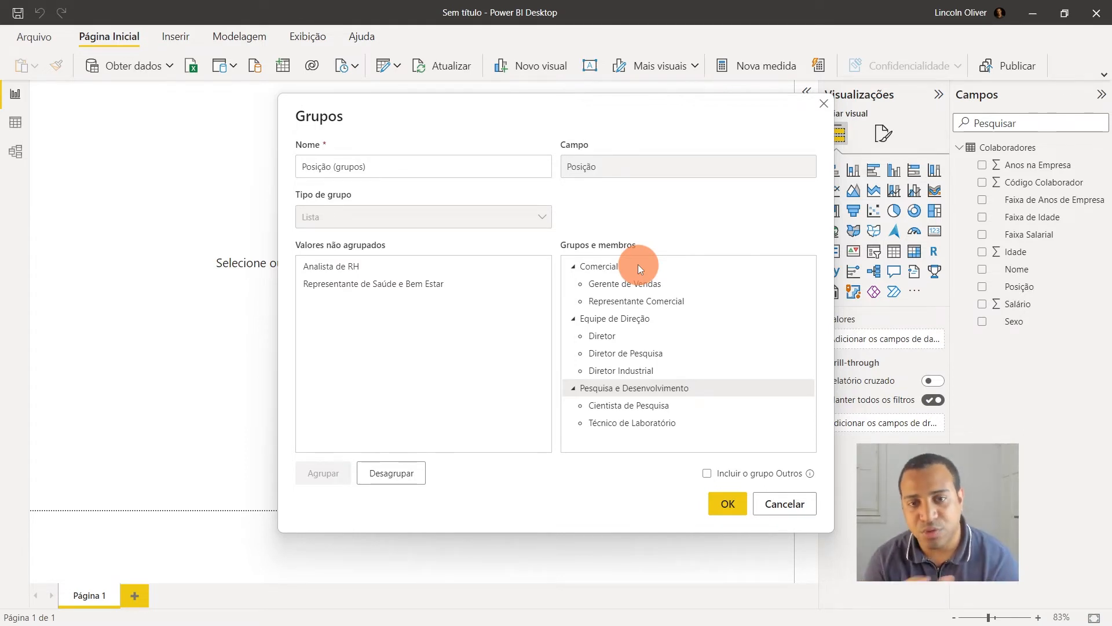
# Step: Name the grouping field "Departamento" and save the group definition
pyautogui.moveTo(302, 167); pyautogui.dragTo(369, 167)
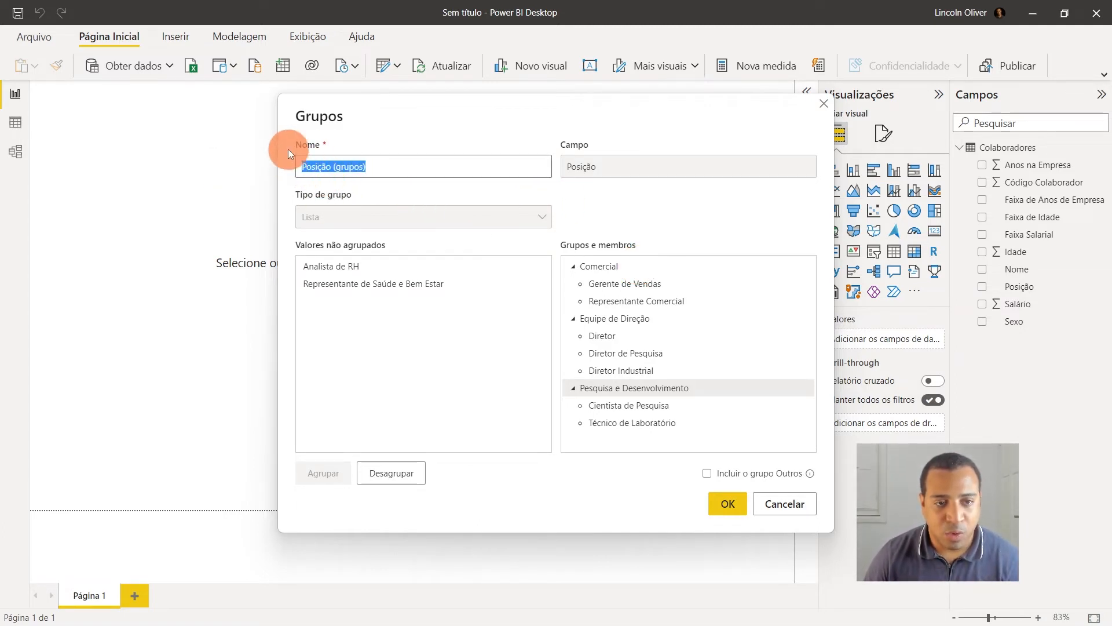
pyautogui.write('Departamento')
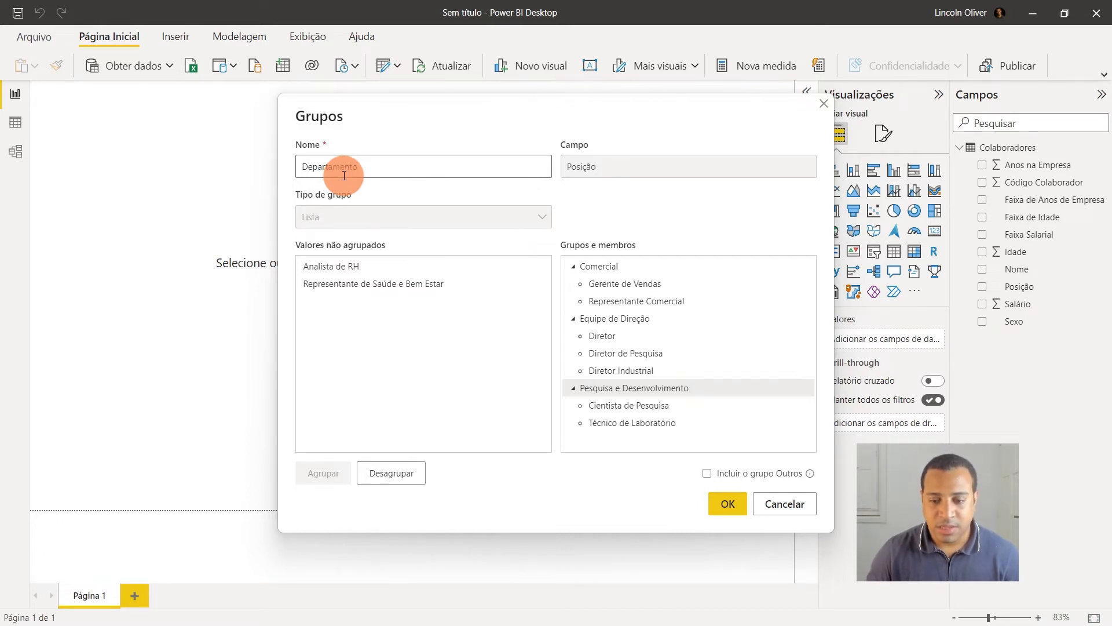
pyautogui.click(731, 507)
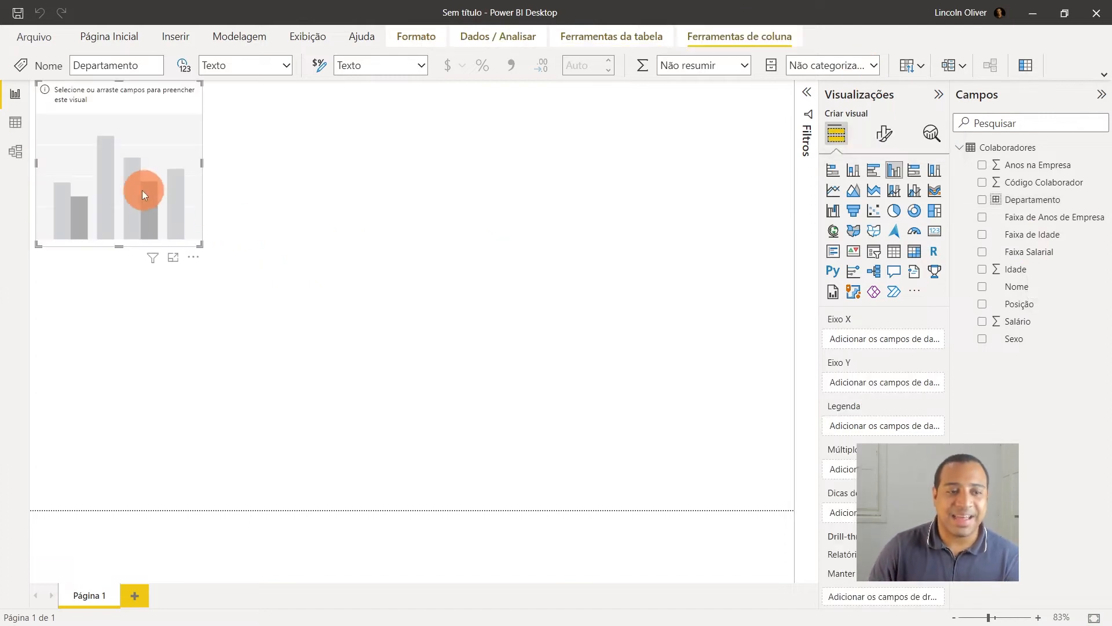
# Step: Widen the empty clustered column chart and move it to the upper middle of the report page
pyautogui.moveTo(149, 186); pyautogui.dragTo(476, 228)
pyautogui.moveTo(374, 200); pyautogui.dragTo(106, 197)
pyautogui.moveTo(335, 206); pyautogui.dragTo(388, 224)
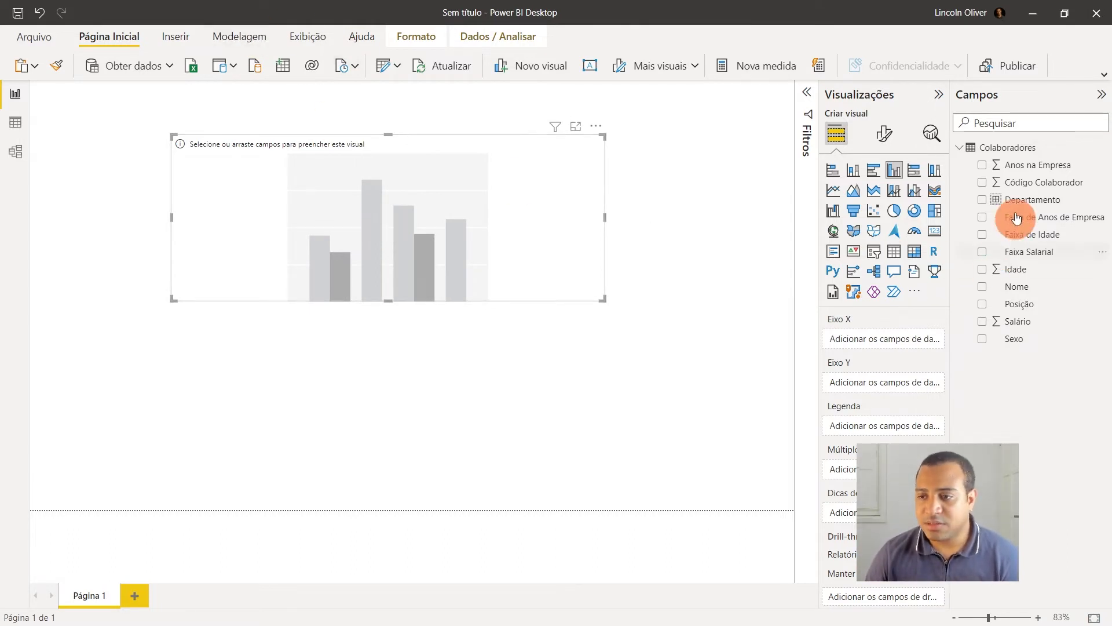
# Step: Plot Salário on the chart's Y axis as Média against Departamento on the X axis, and deselect the chart
pyautogui.moveTo(1014, 216); pyautogui.dragTo(883, 339)
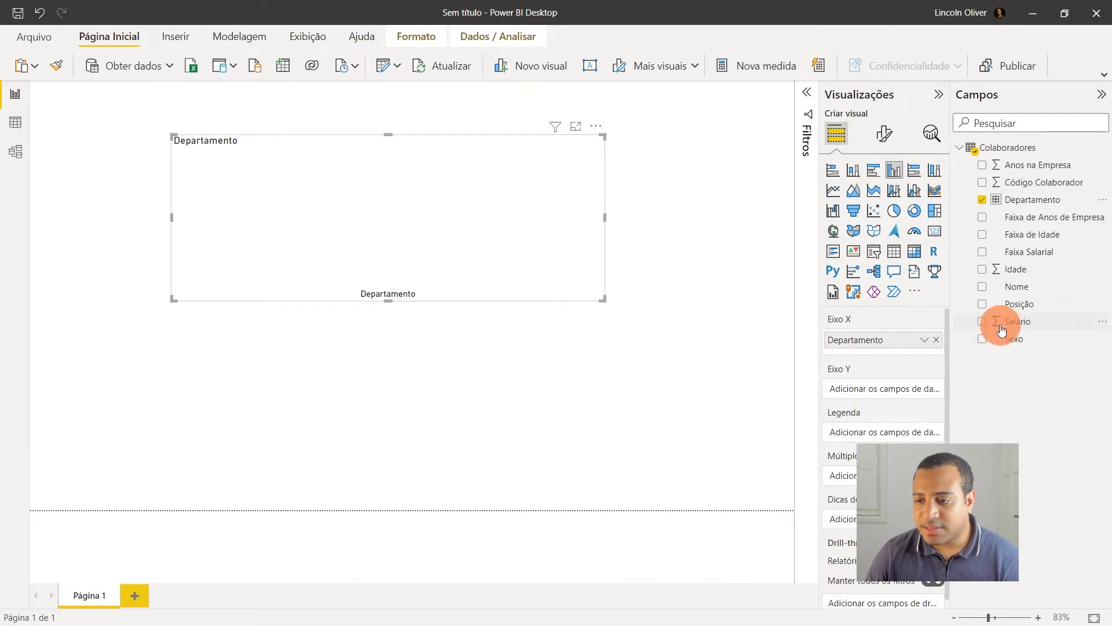
pyautogui.moveTo(1055, 323); pyautogui.dragTo(906, 397)
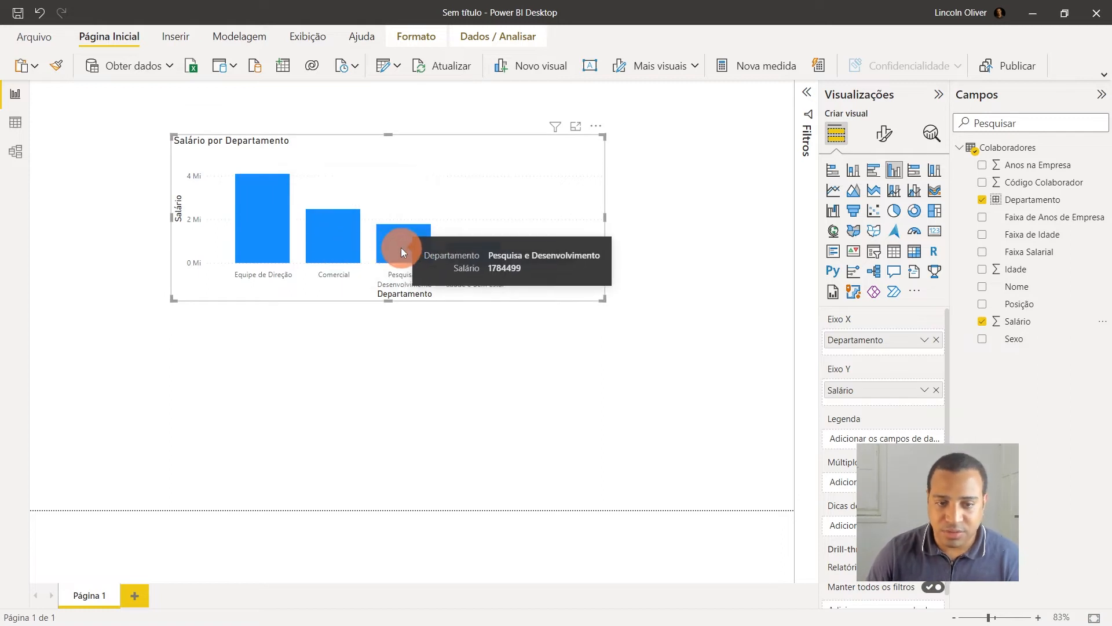
pyautogui.click(925, 390)
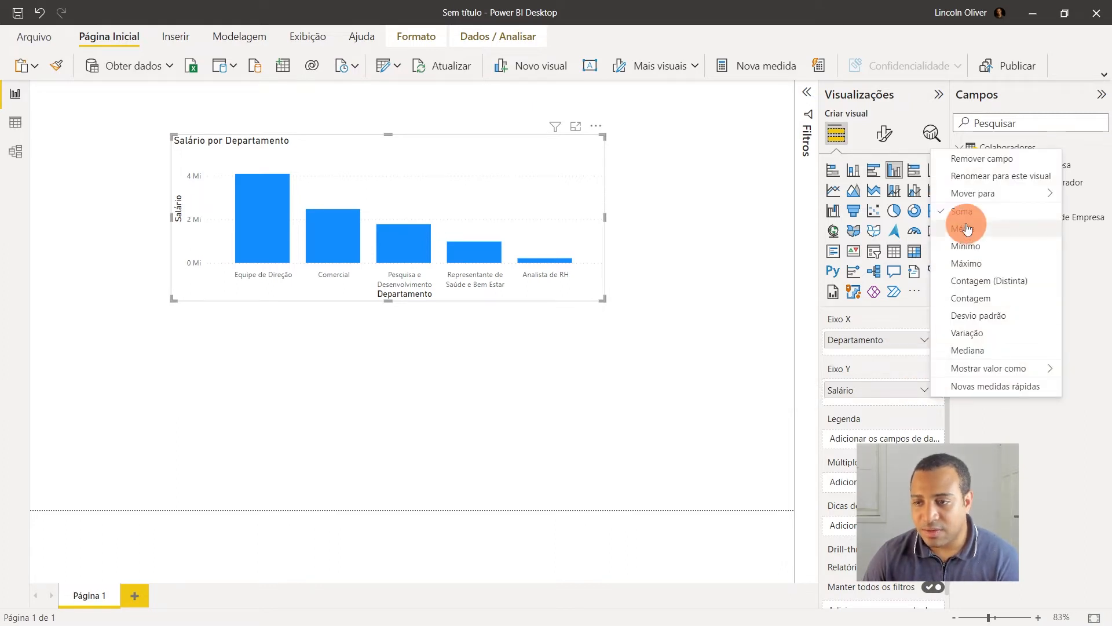
pyautogui.click(959, 231)
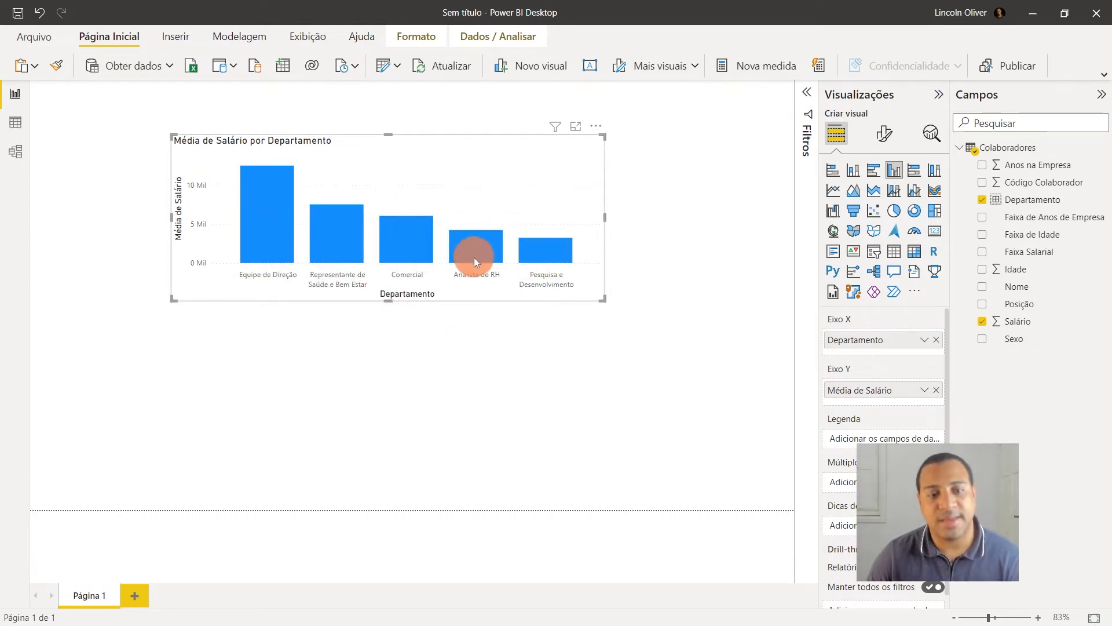
pyautogui.moveTo(474, 262)
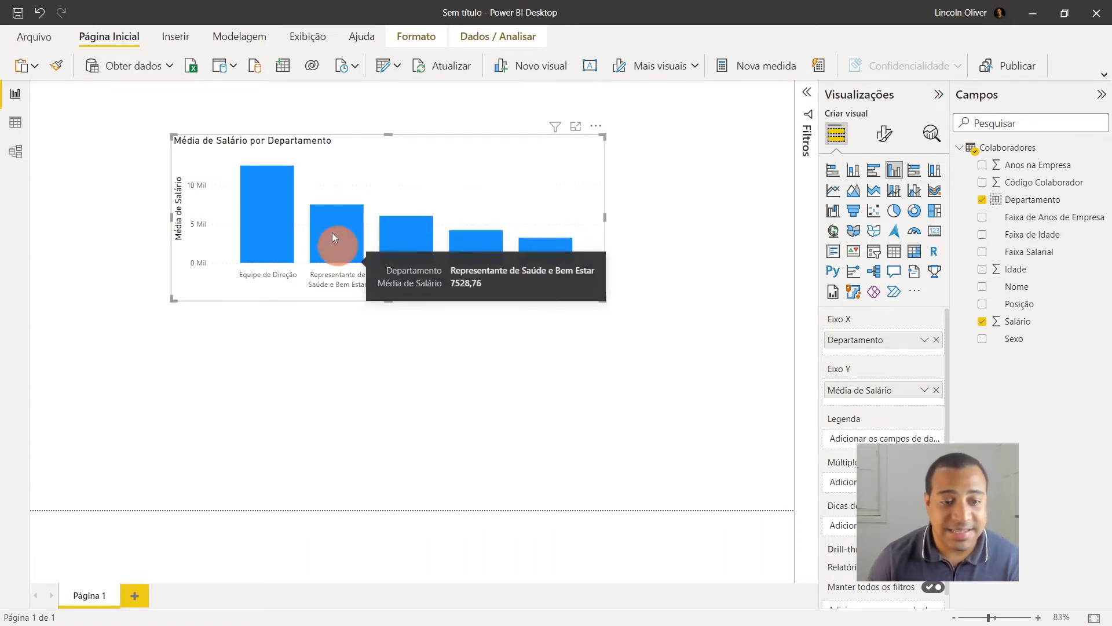
pyautogui.click(463, 380)
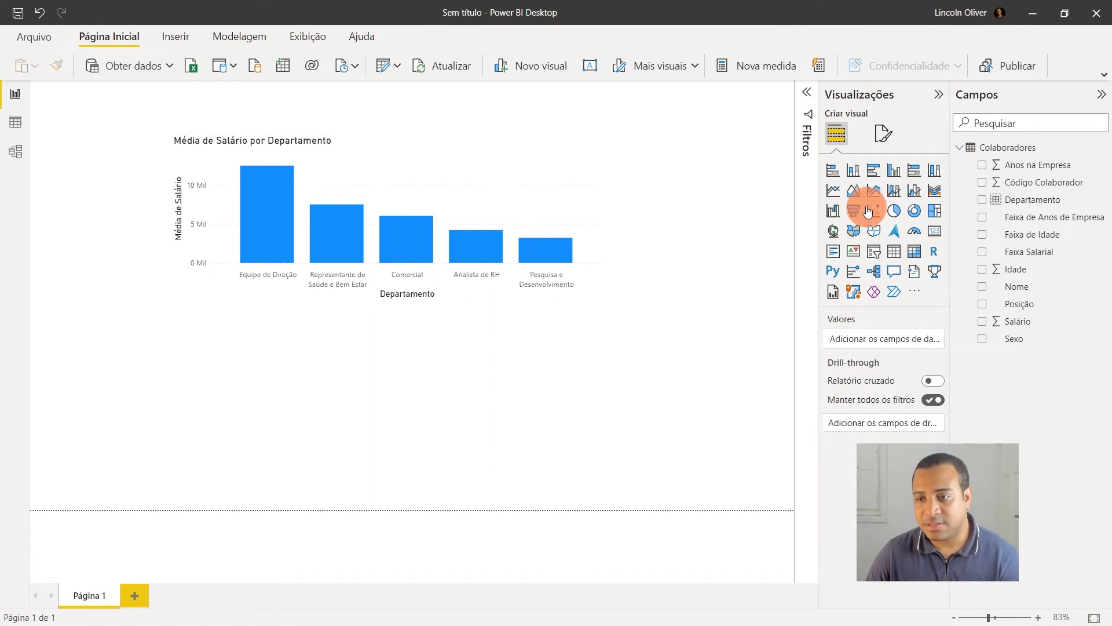
# Step: Add a wide clustered column chart below the existing one, plotting Salário as Média on the Y axis against Posição on the X axis
pyautogui.click(894, 170)
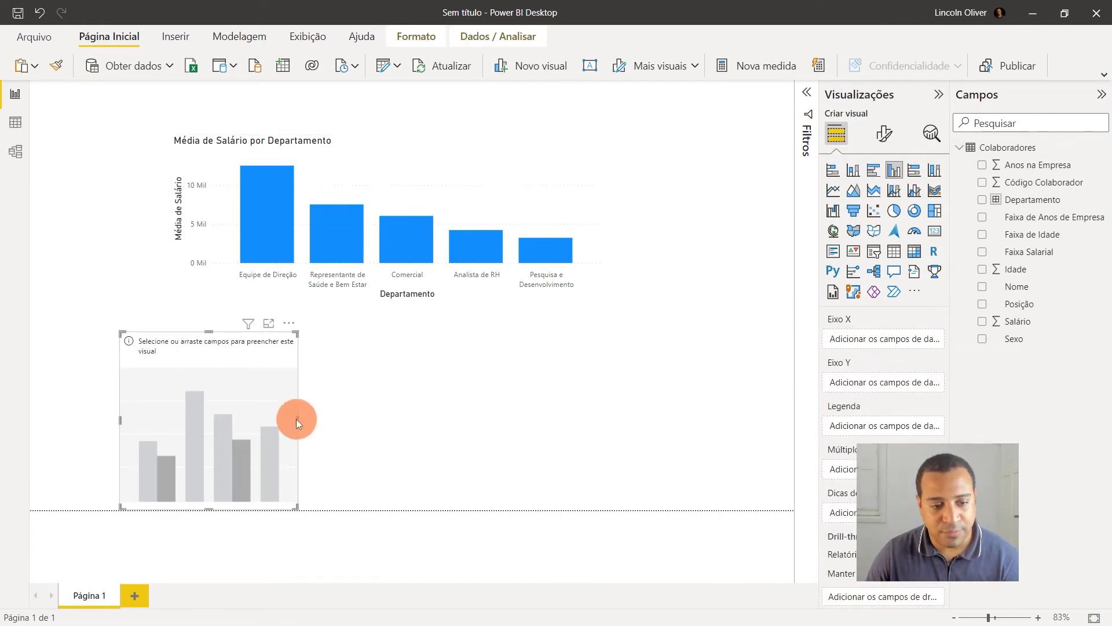
pyautogui.moveTo(298, 418); pyautogui.dragTo(608, 406)
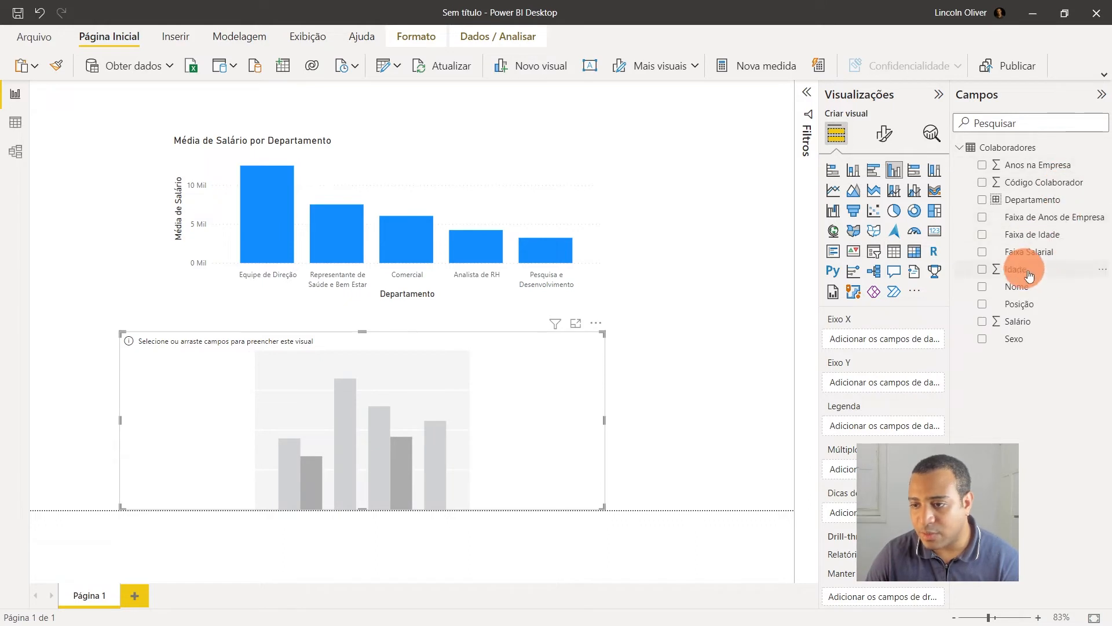
pyautogui.moveTo(1037, 303); pyautogui.dragTo(919, 339)
pyautogui.moveTo(1038, 326); pyautogui.dragTo(933, 391)
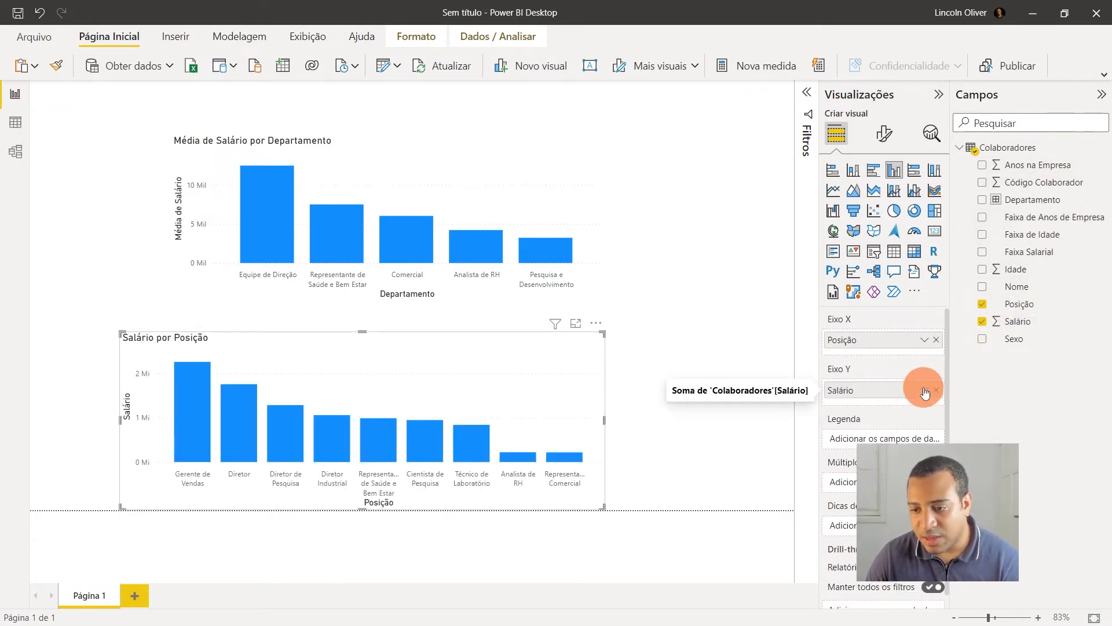
pyautogui.click(925, 391)
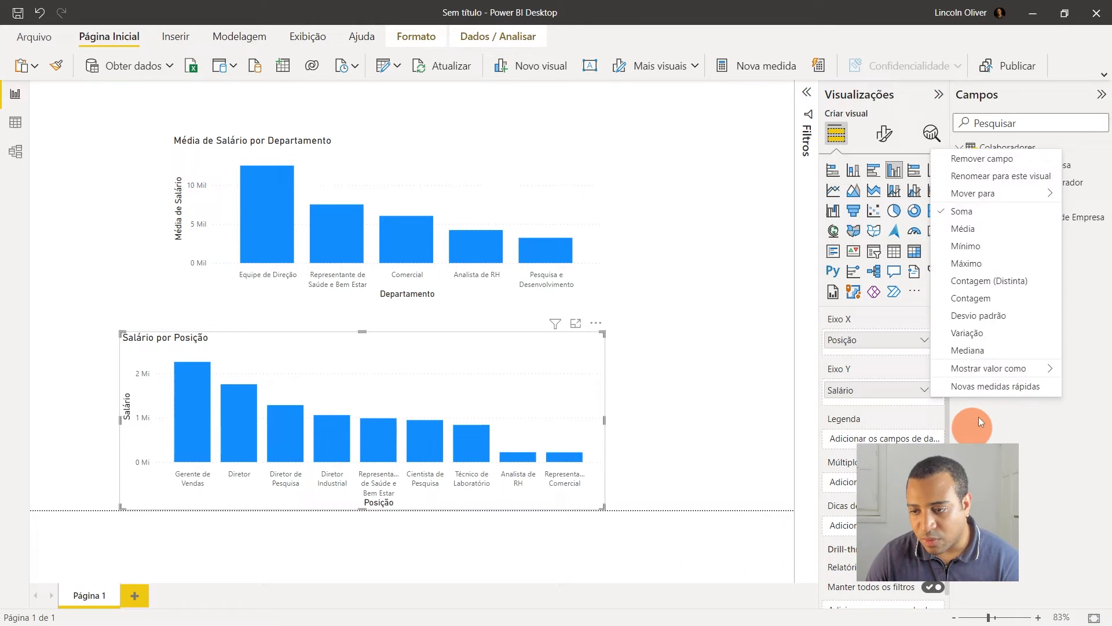
pyautogui.click(983, 235)
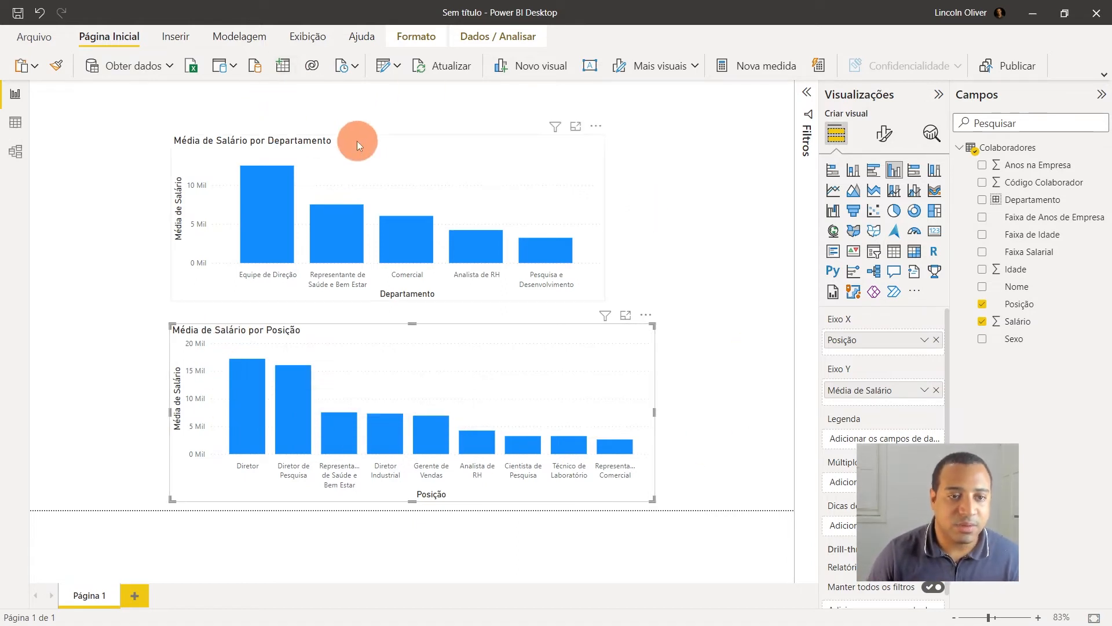
# Step: Delete the chart of average Salário by Posição from the report page
pyautogui.click(240, 192)
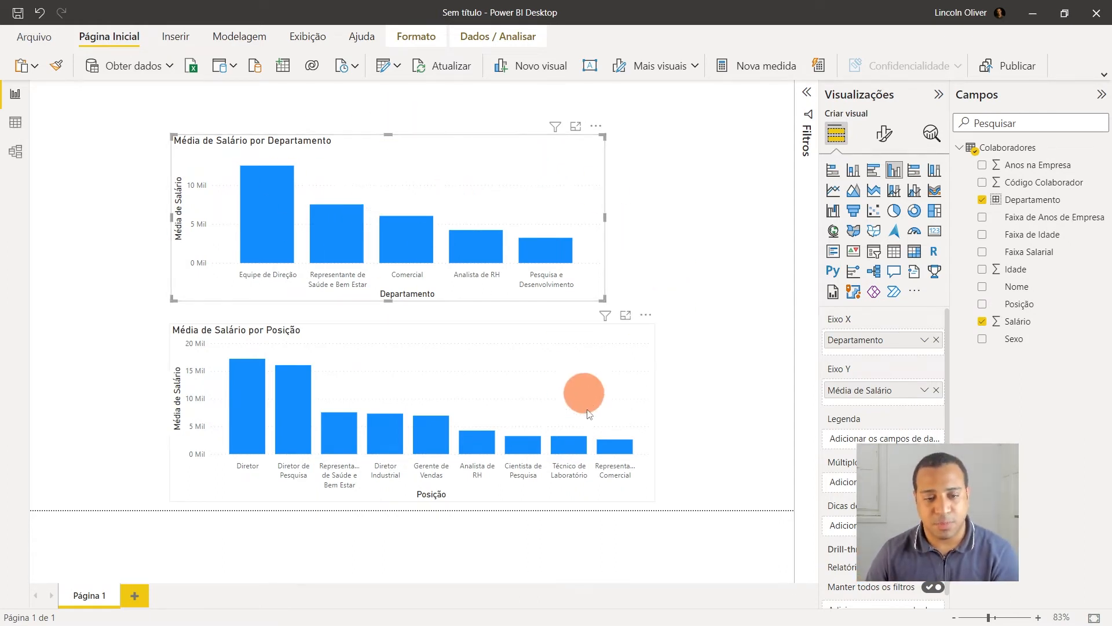
pyautogui.click(530, 352)
pyautogui.press('Delete')
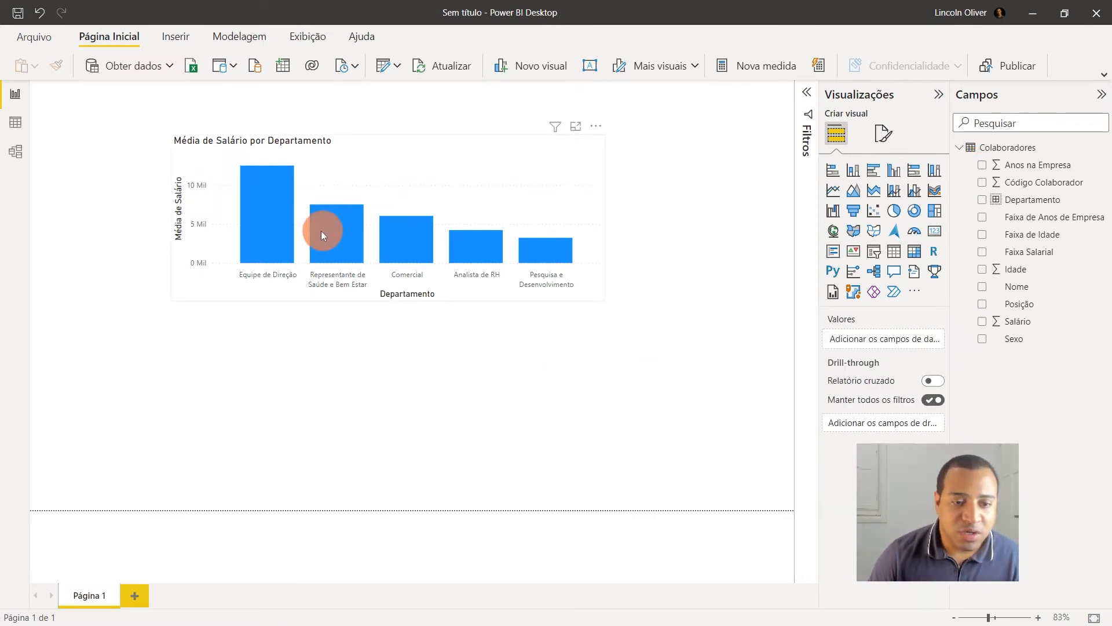
# Step: Edit the Departamento groups to include the Outros group for ungrouped values, and save the definition
pyautogui.moveTo(474, 232)
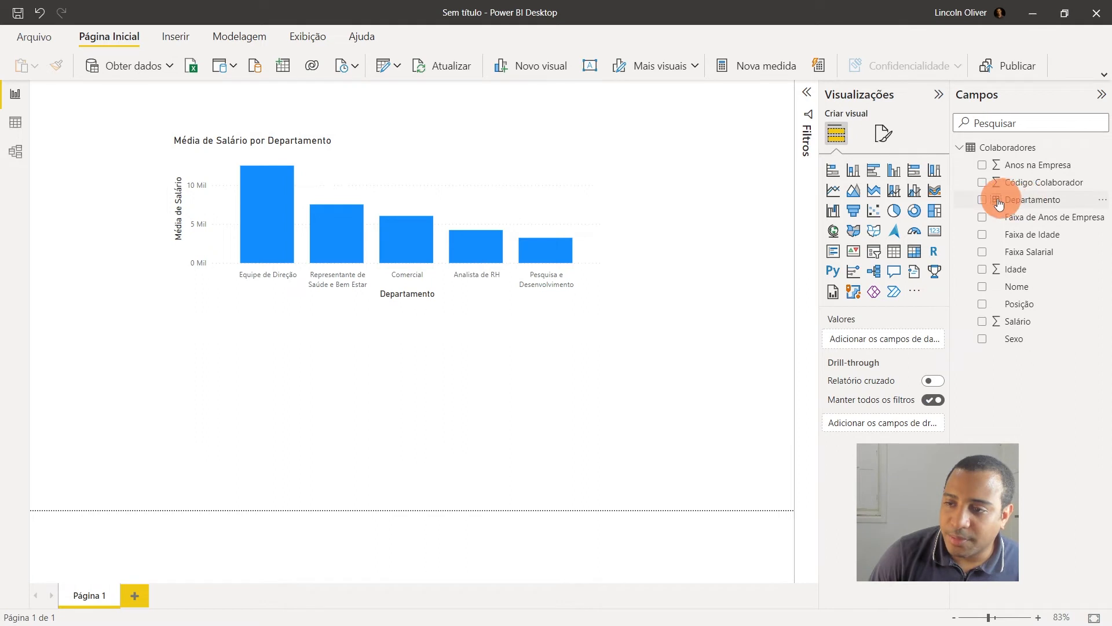
pyautogui.click(1102, 200)
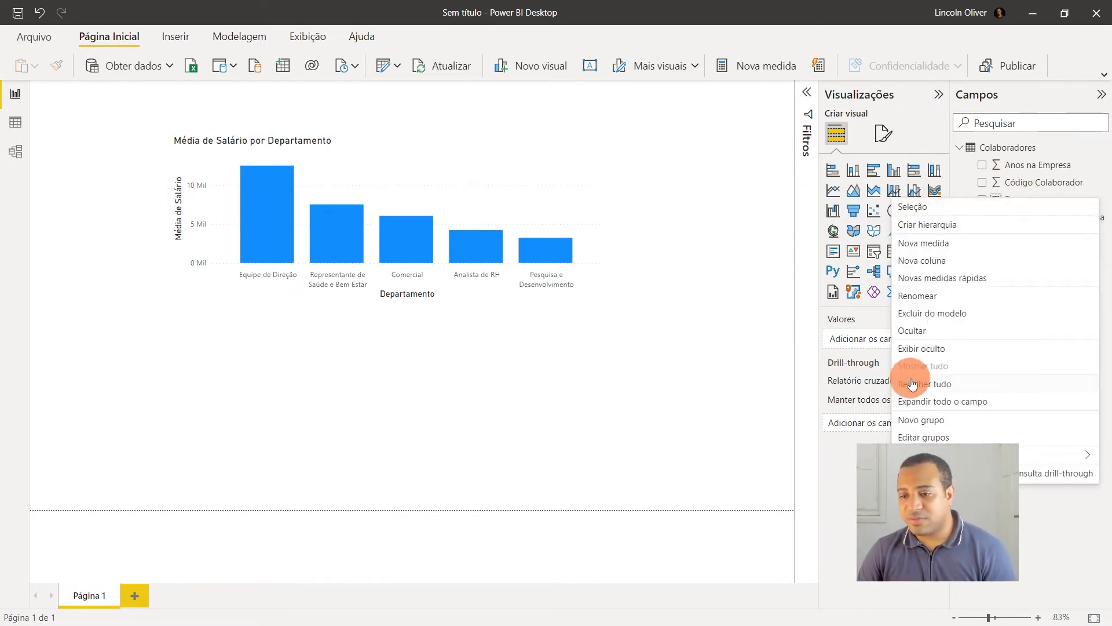
pyautogui.click(931, 437)
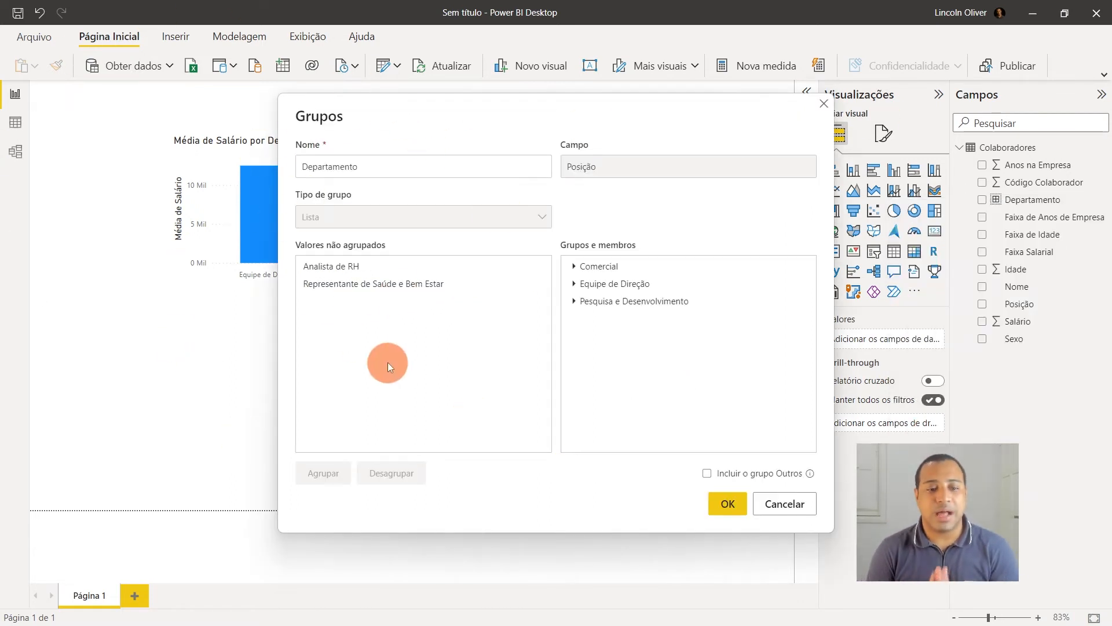
pyautogui.click(708, 473)
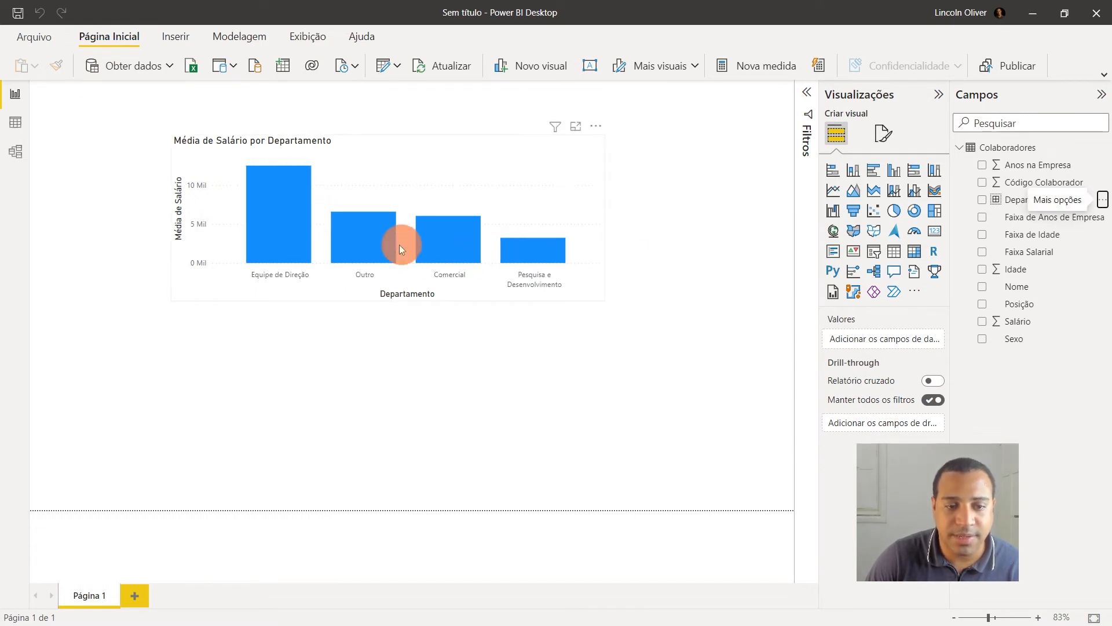
# Step: Move the average salary by Departamento chart toward the left edge of the report page and deselect it
pyautogui.moveTo(354, 233)
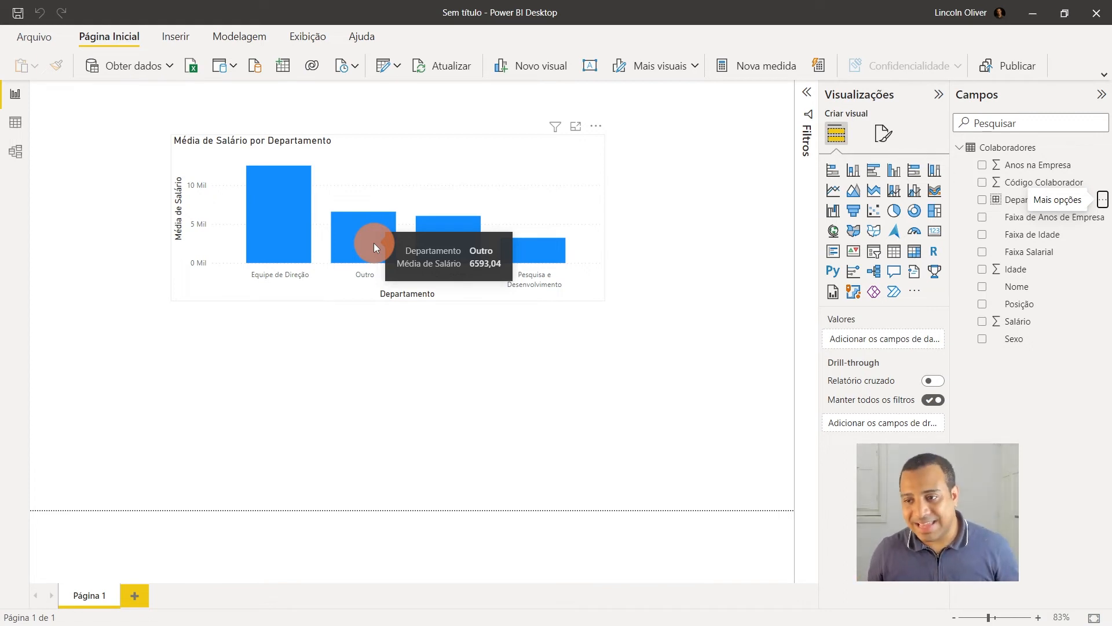
pyautogui.click(1018, 345)
pyautogui.click(650, 427)
pyautogui.click(474, 179)
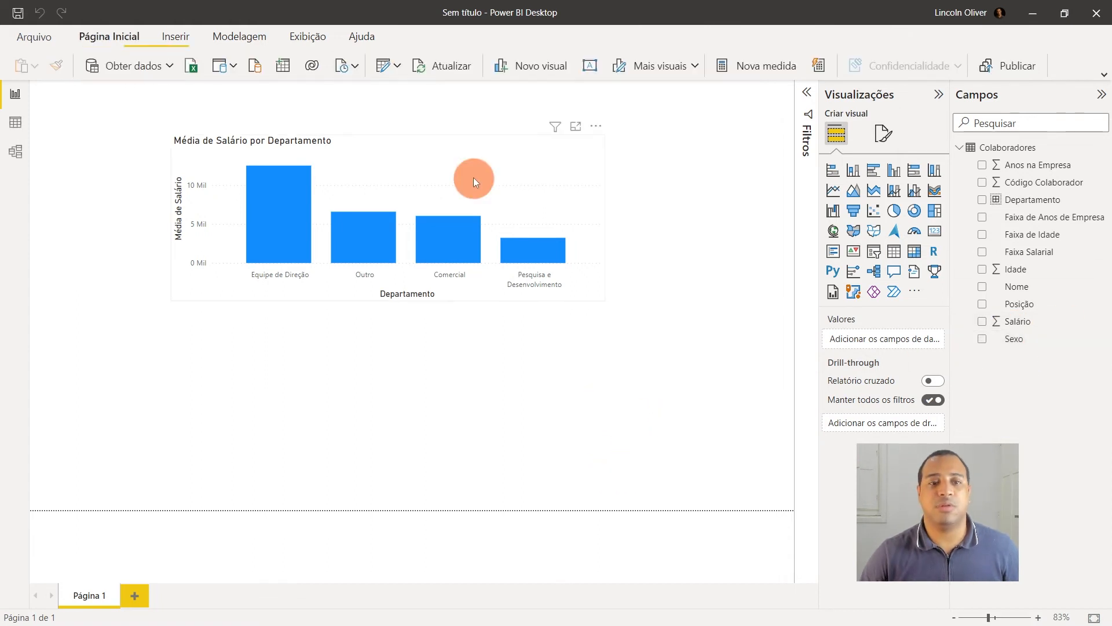
pyautogui.moveTo(474, 179); pyautogui.dragTo(387, 175)
pyautogui.click(781, 229)
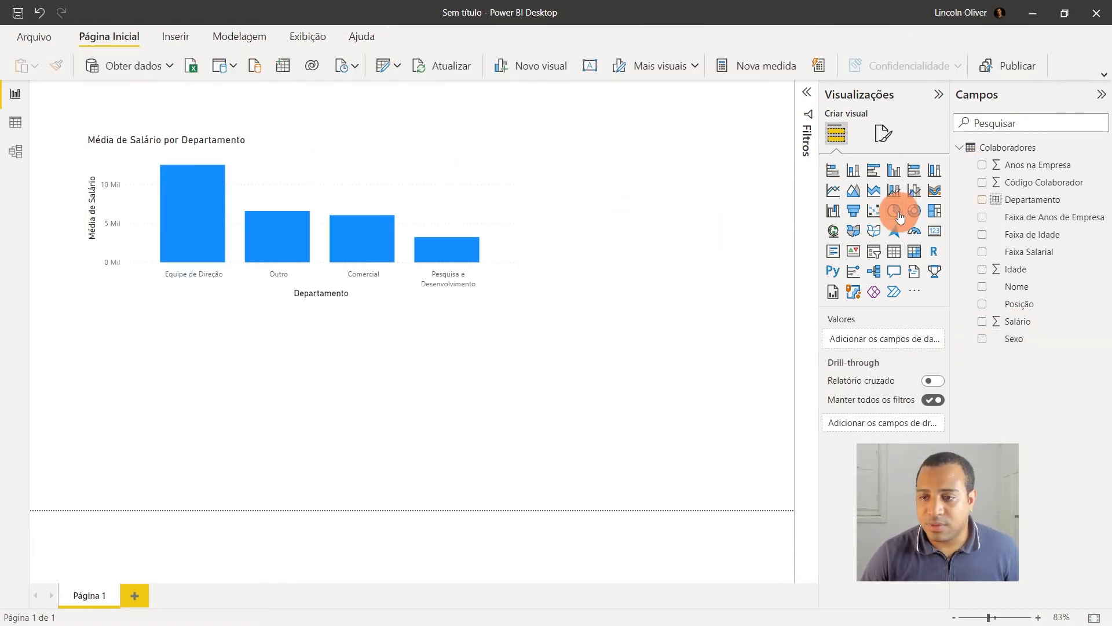
# Step: Add a pie chart with Sexo as its legend, place it at the page's right edge, and narrow it to clear the column chart
pyautogui.click(900, 217)
pyautogui.moveTo(1011, 340); pyautogui.dragTo(872, 339)
pyautogui.moveTo(381, 399); pyautogui.dragTo(803, 268)
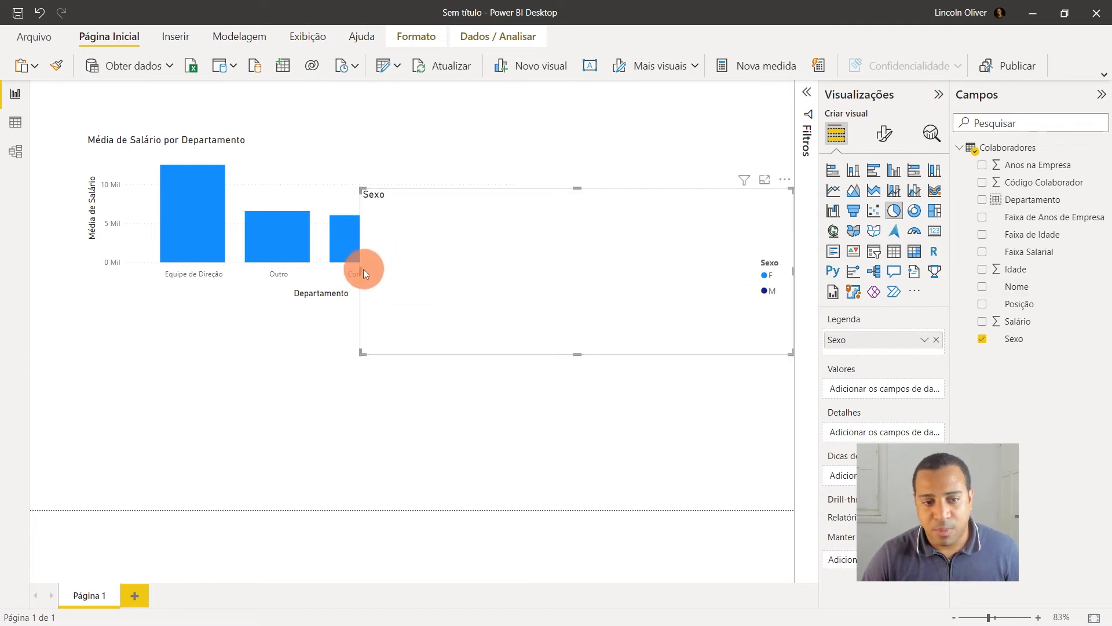
pyautogui.moveTo(361, 270); pyautogui.dragTo(589, 277)
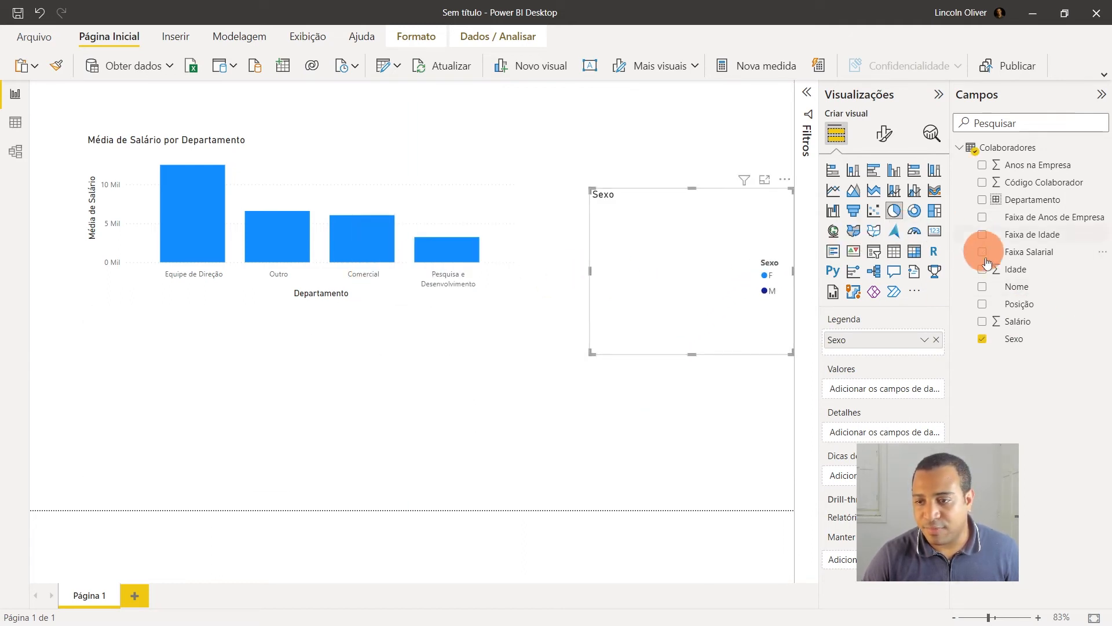
# Step: Use Nome as the pie chart's values with Contagem aggregation, and align the pie chart beside the column chart
pyautogui.moveTo(1043, 287); pyautogui.dragTo(921, 390)
pyautogui.click(922, 390)
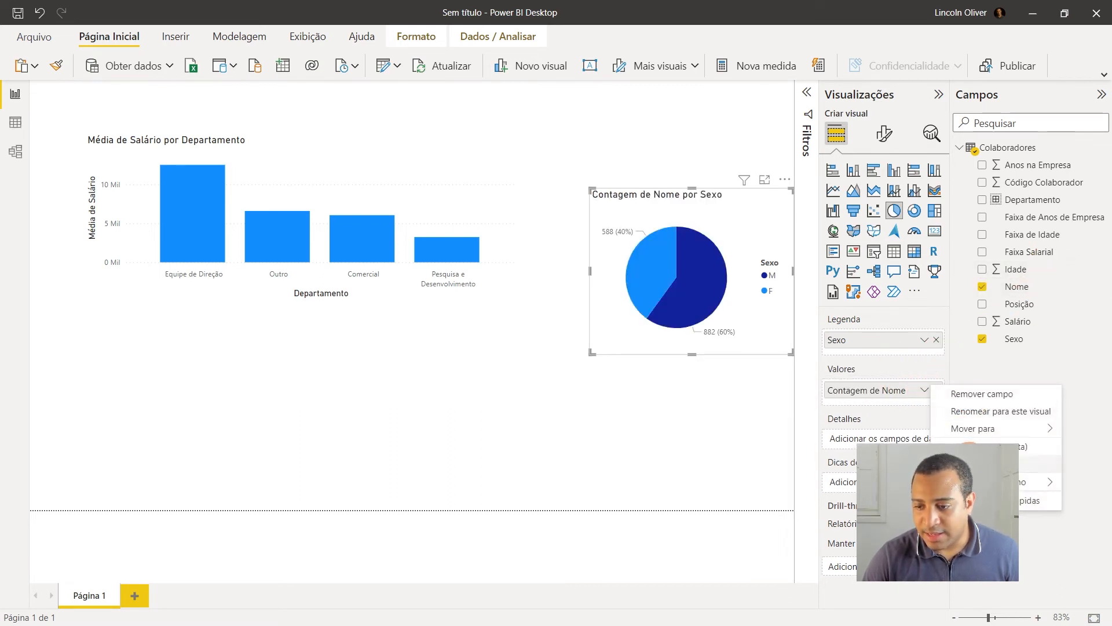
pyautogui.click(972, 462)
pyautogui.moveTo(658, 214); pyautogui.dragTo(637, 165)
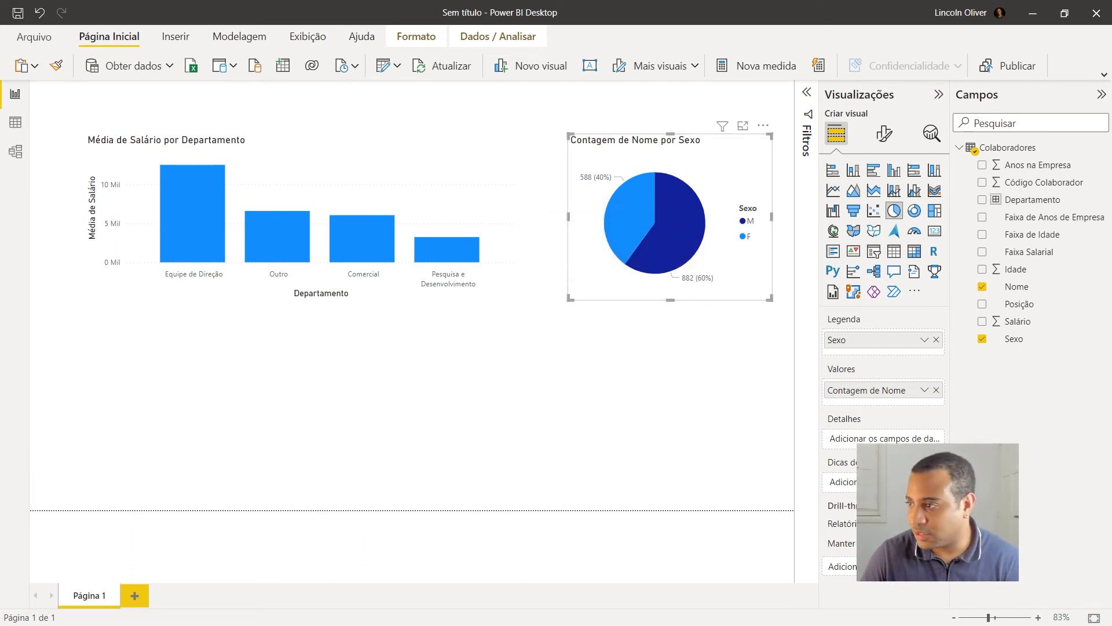
pyautogui.click(1100, 286)
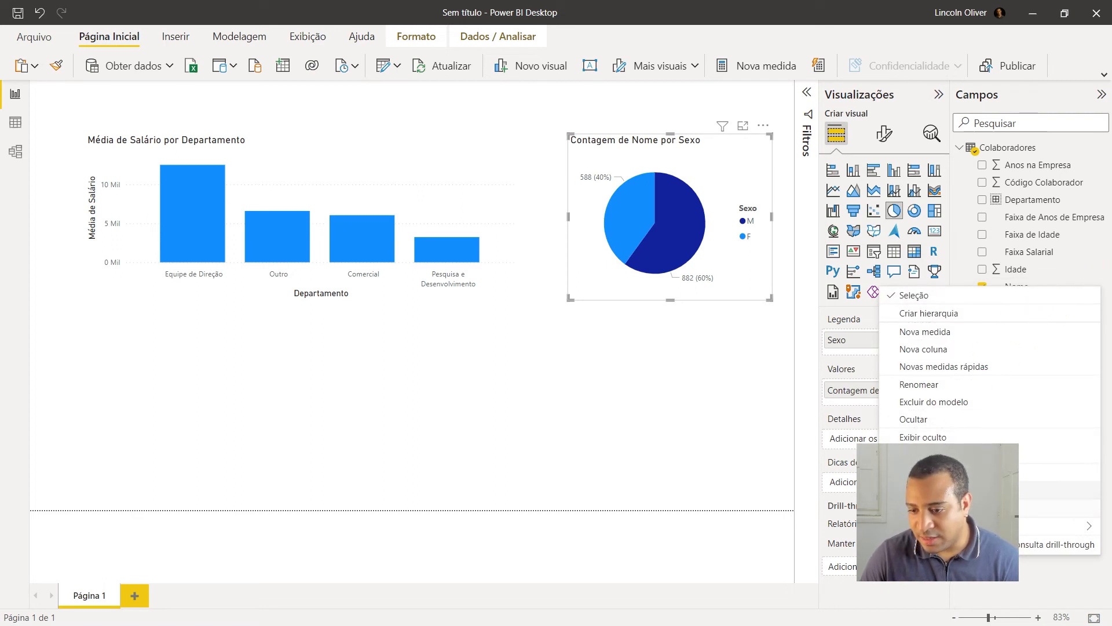
pyautogui.click(951, 508)
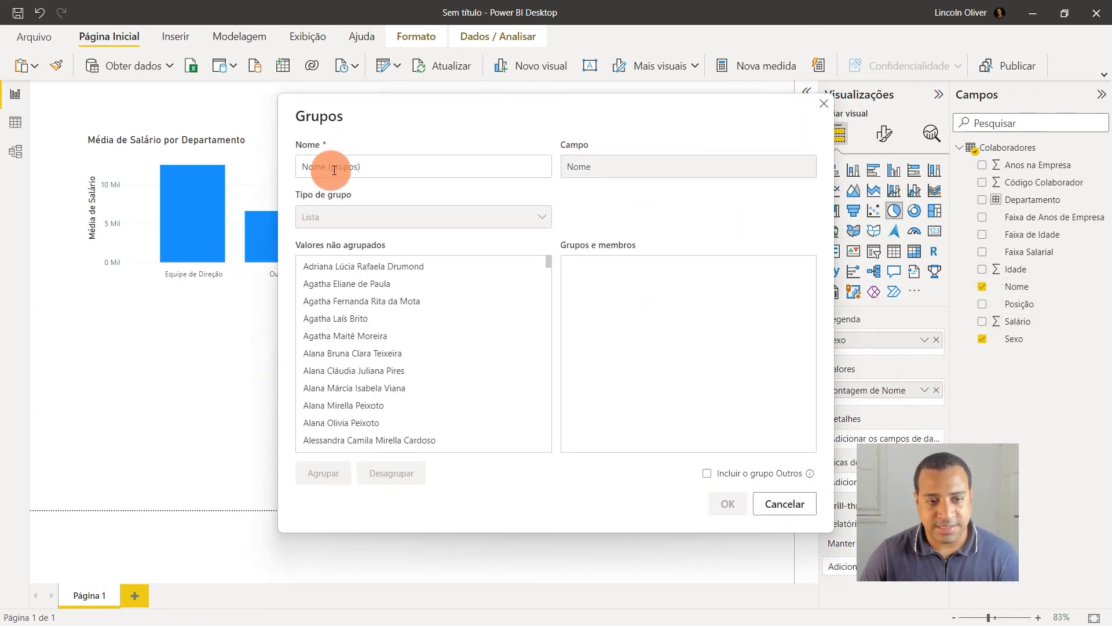
pyautogui.click(786, 504)
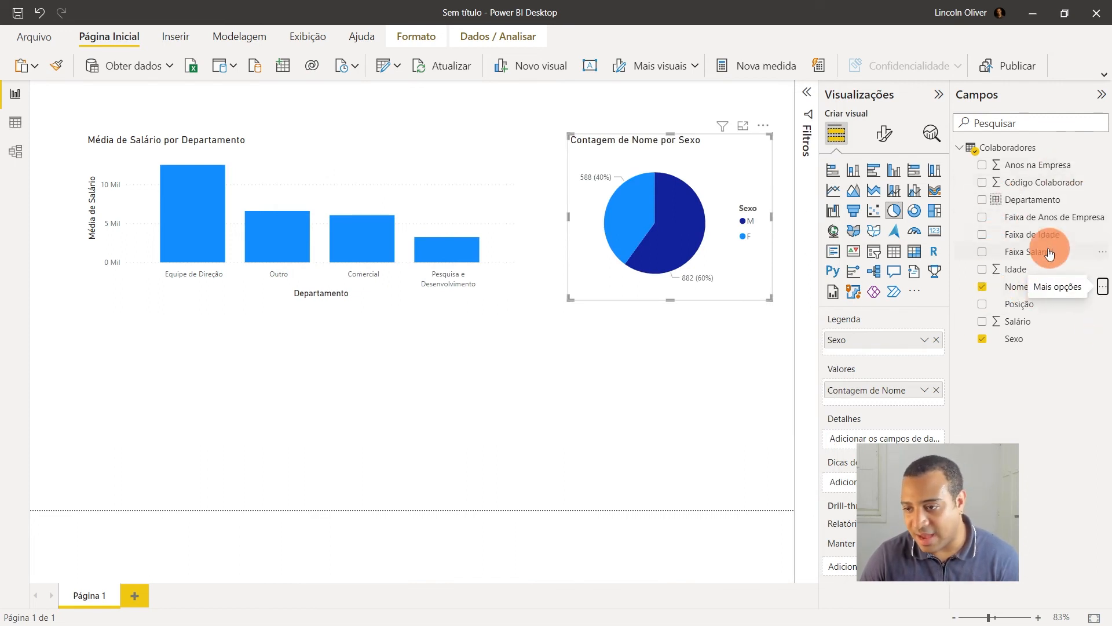
# Step: Create a new group definition on the Sexo field, grouping the value F under the name "Feminino"
pyautogui.click(1020, 339)
pyautogui.click(1103, 338)
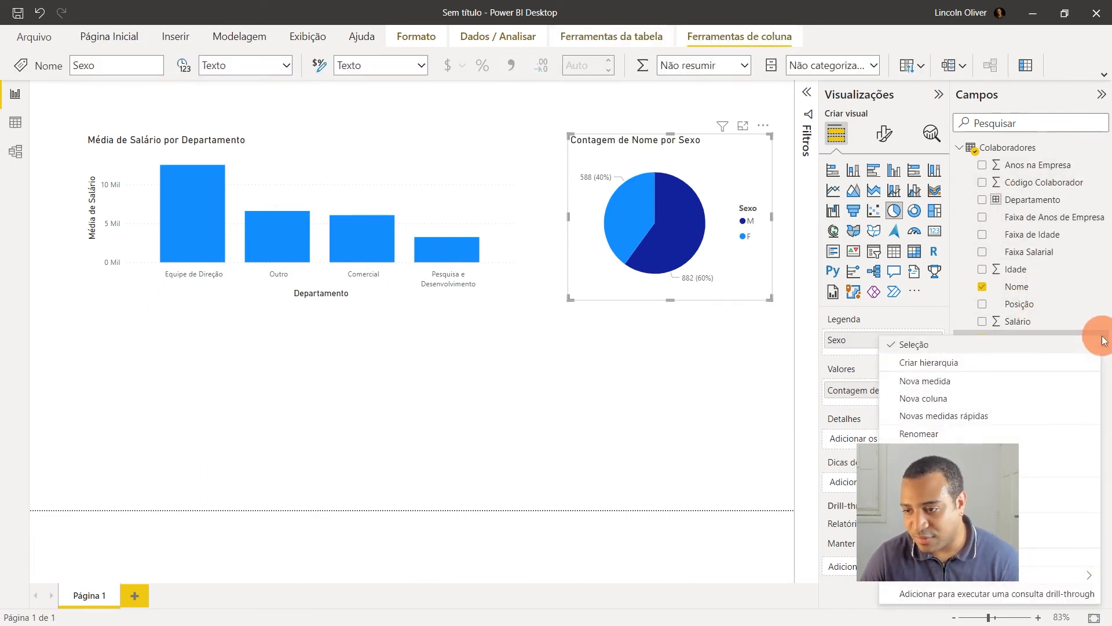
pyautogui.click(927, 556)
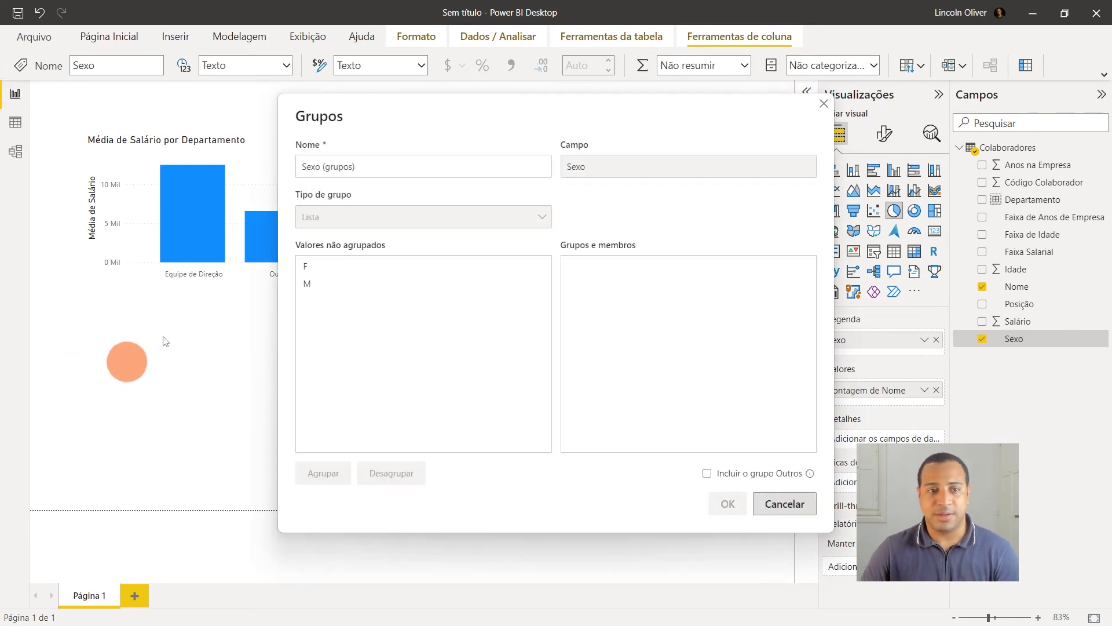
pyautogui.click(363, 266)
pyautogui.click(351, 283)
pyautogui.click(354, 267)
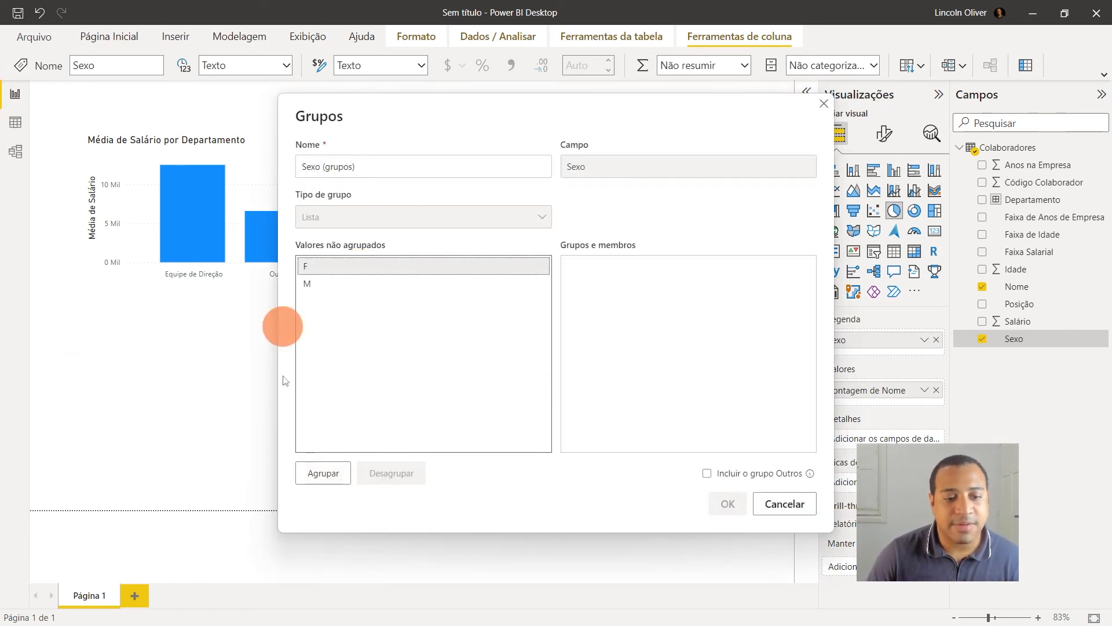
pyautogui.click(323, 473)
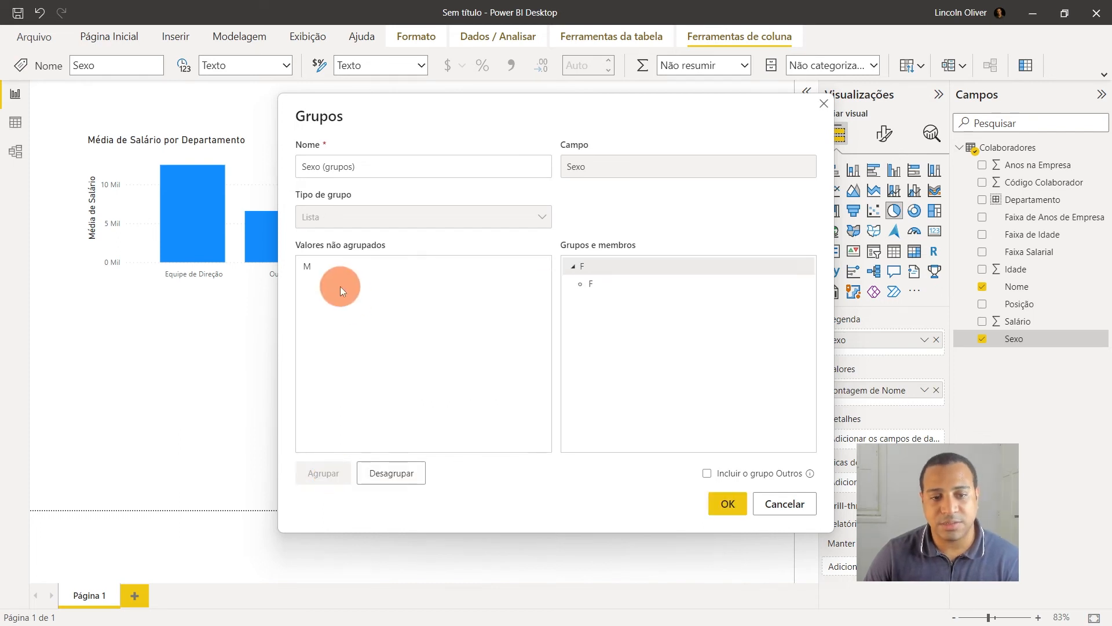
pyautogui.doubleClick(614, 269)
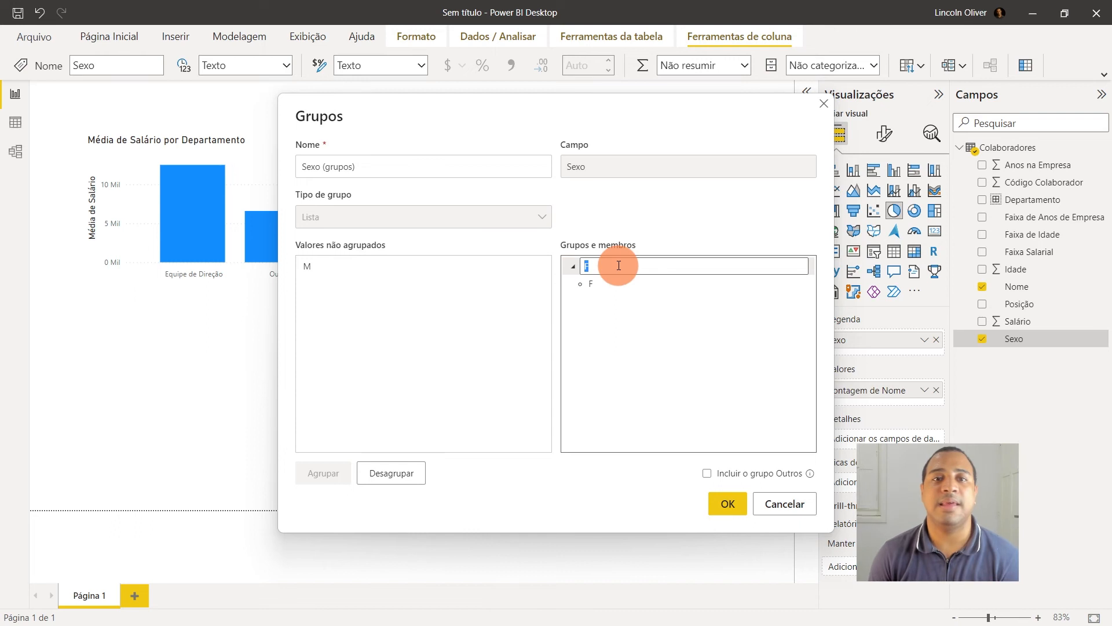
pyautogui.write('Fe')
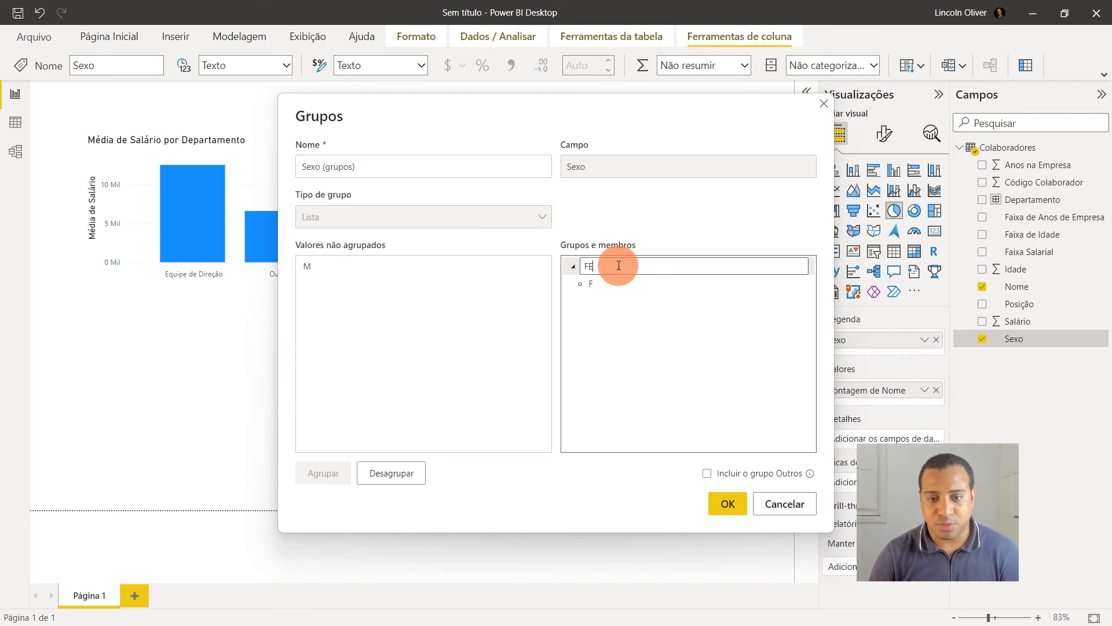
pyautogui.write('minino')
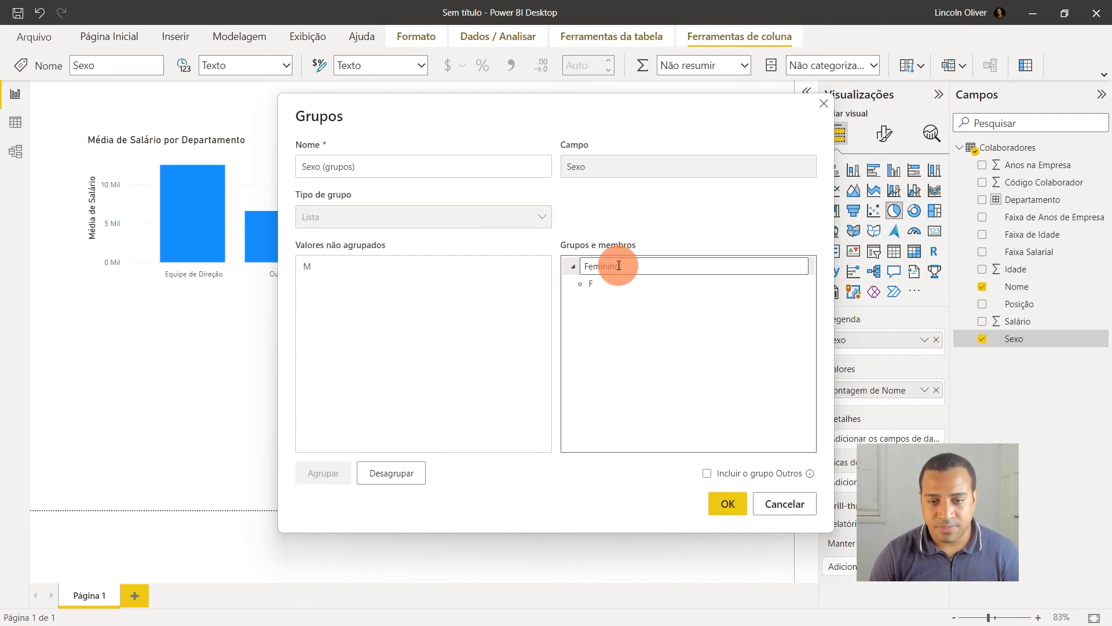
pyautogui.press('Return')
# Step: Group the value M and name the group "Masculino"
pyautogui.click(385, 270)
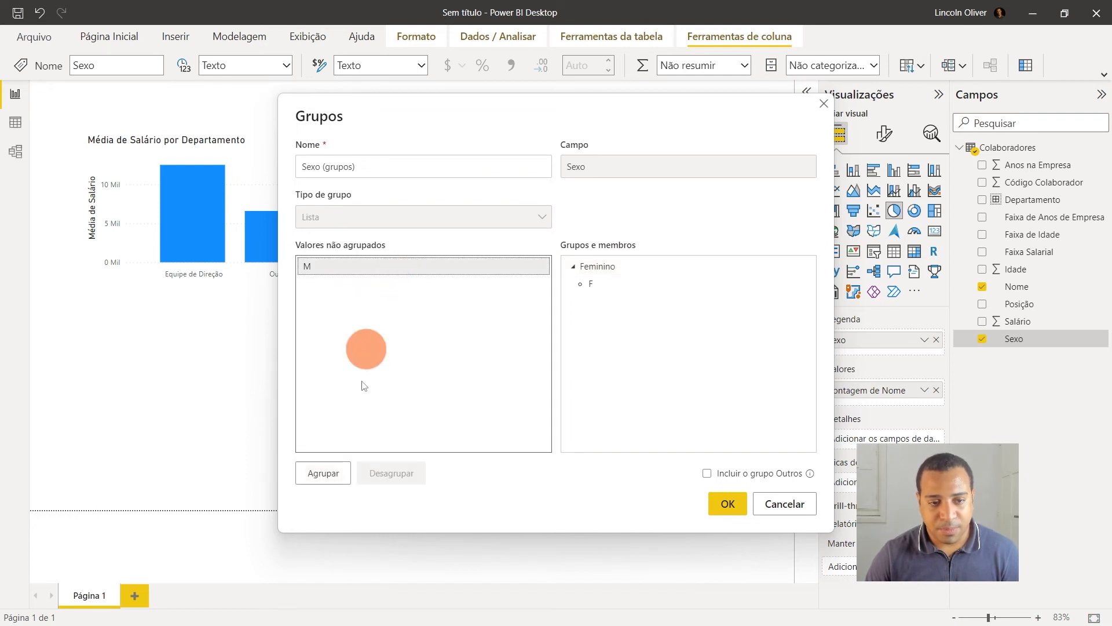
pyautogui.click(324, 472)
pyautogui.click(634, 303)
pyautogui.write('Masculino')
pyautogui.press('Return')
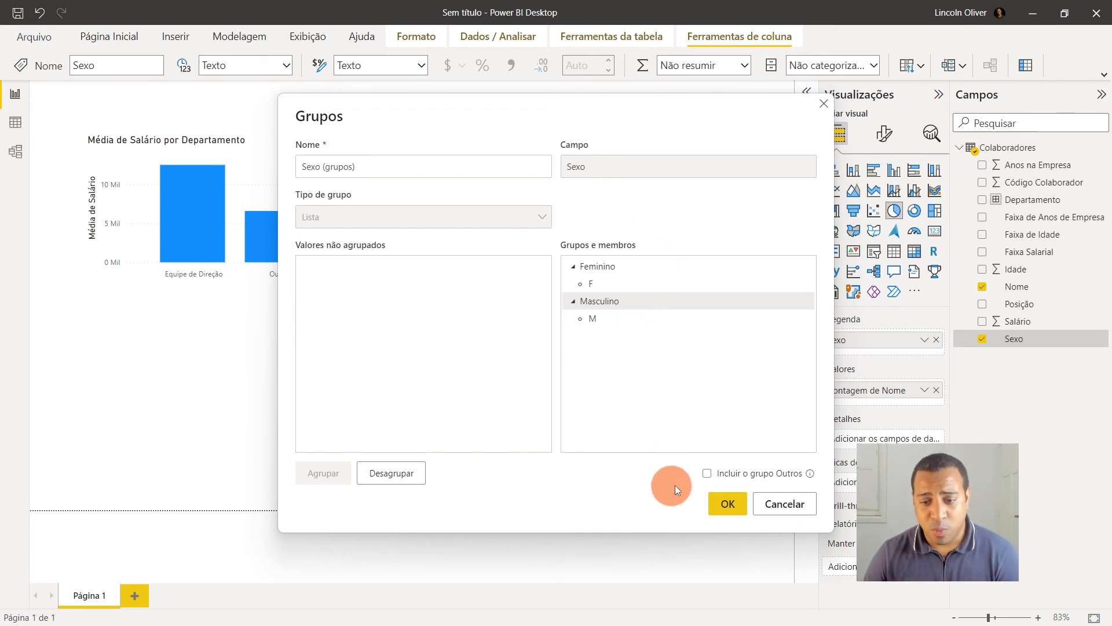
# Step: Save the Sexo group definition and replace Sexo with Sexo (grupos) as the pie chart's legend
pyautogui.click(721, 494)
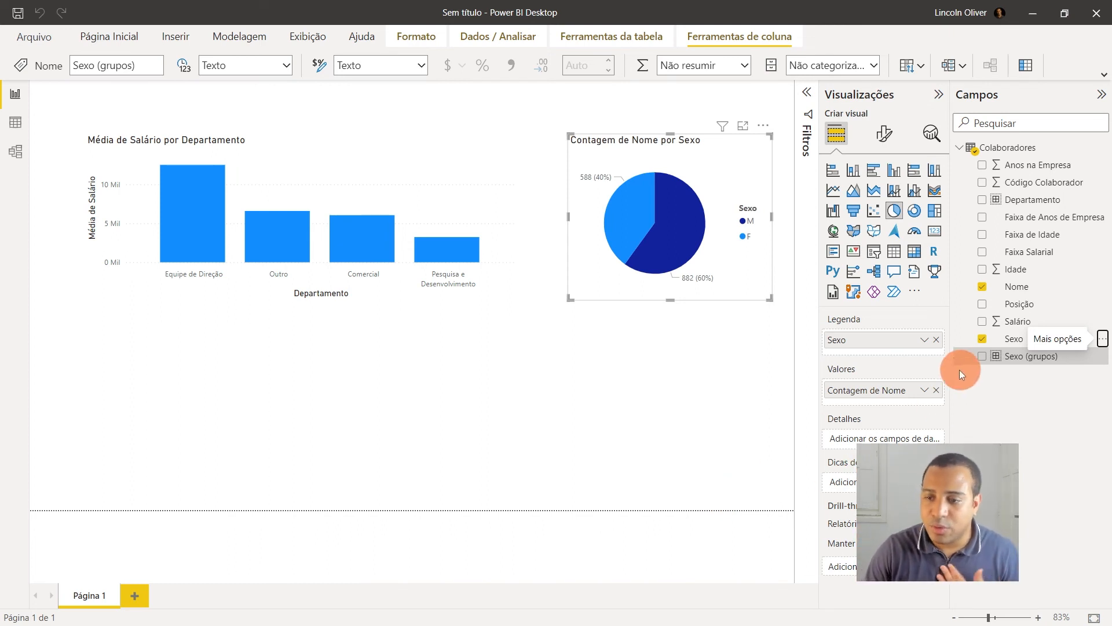
pyautogui.click(940, 340)
pyautogui.moveTo(1009, 357); pyautogui.dragTo(886, 342)
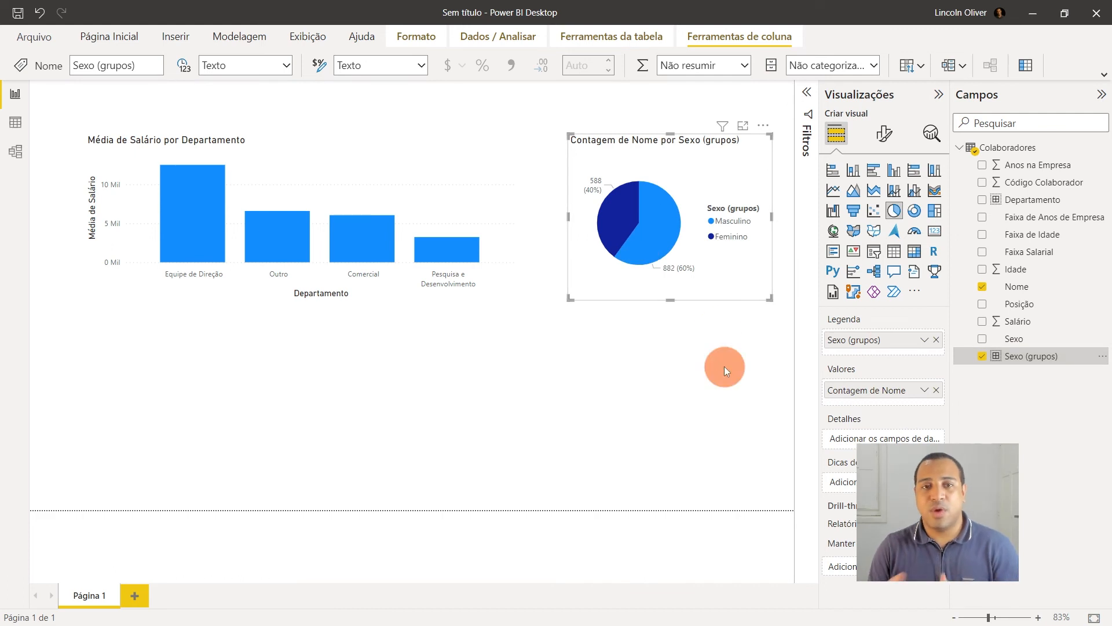